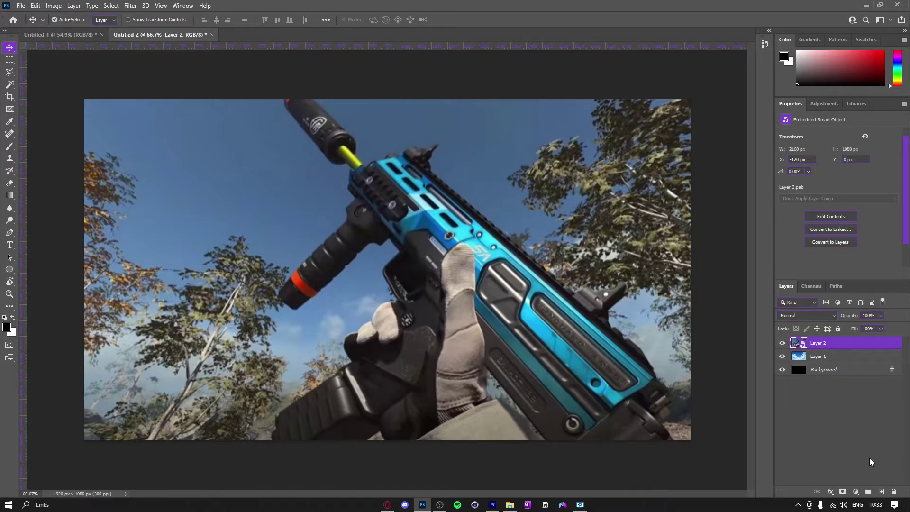
Rasterize the smart object gun layer, Layer 2.
{"action": "left_click", "coordinate": [782, 343]}
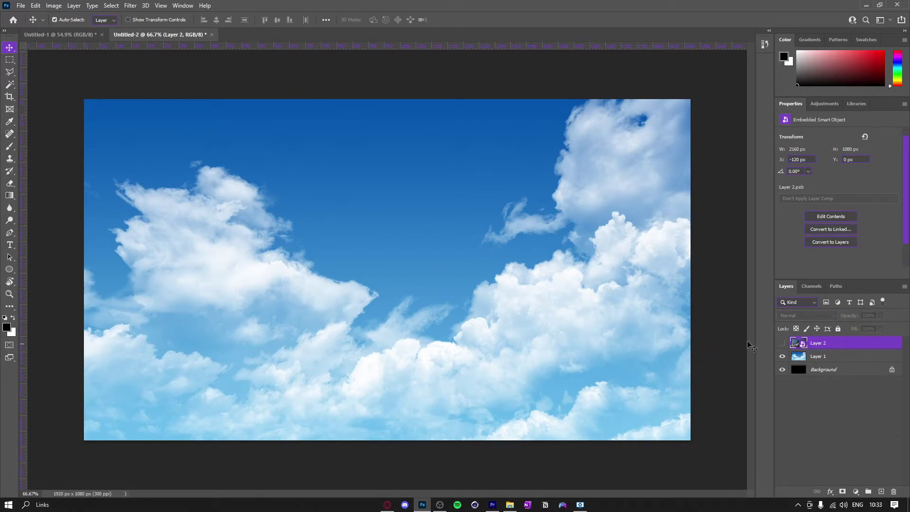
{"action": "left_click", "coordinate": [782, 342]}
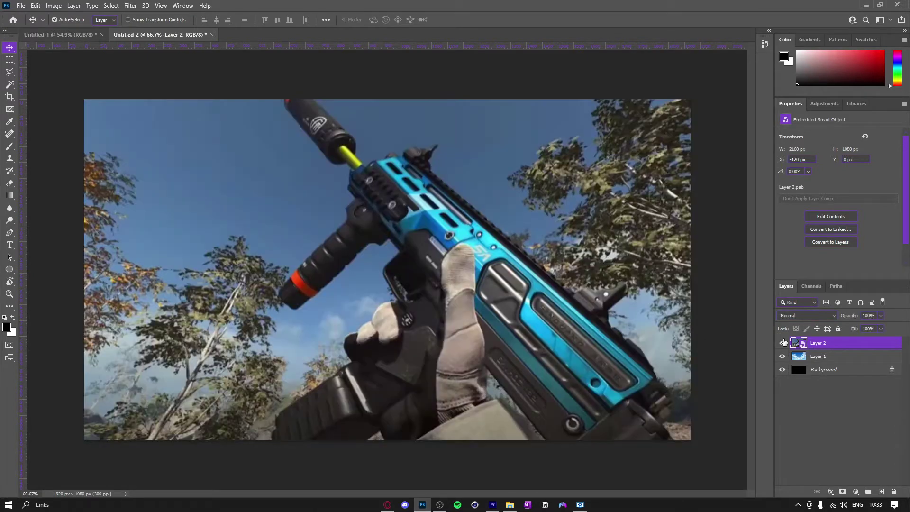
{"action": "right_click", "coordinate": [830, 348]}
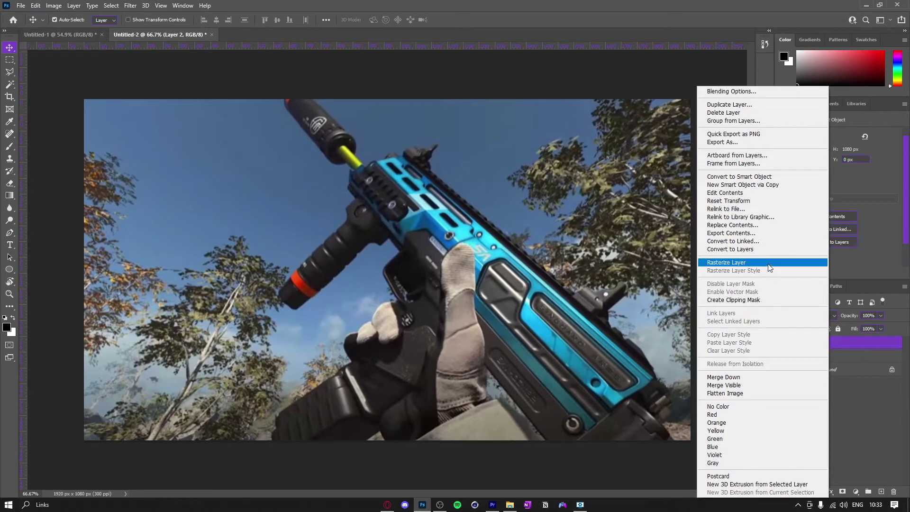
{"action": "left_click", "coordinate": [757, 264]}
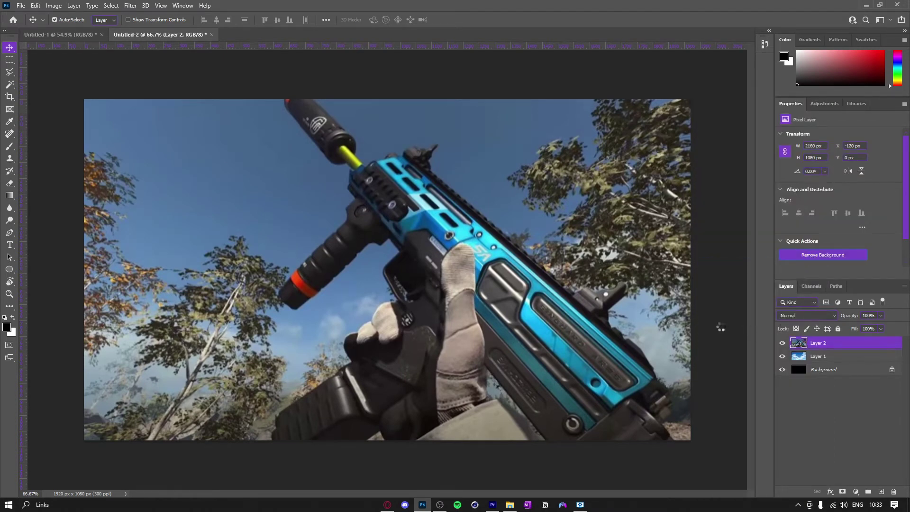
Paint black on Layer 2's mask to remove the leftover background inside the trigger guard.
{"action": "scroll", "coordinate": [504, 416], "scroll_direction": "up", "scroll_amount": 5}
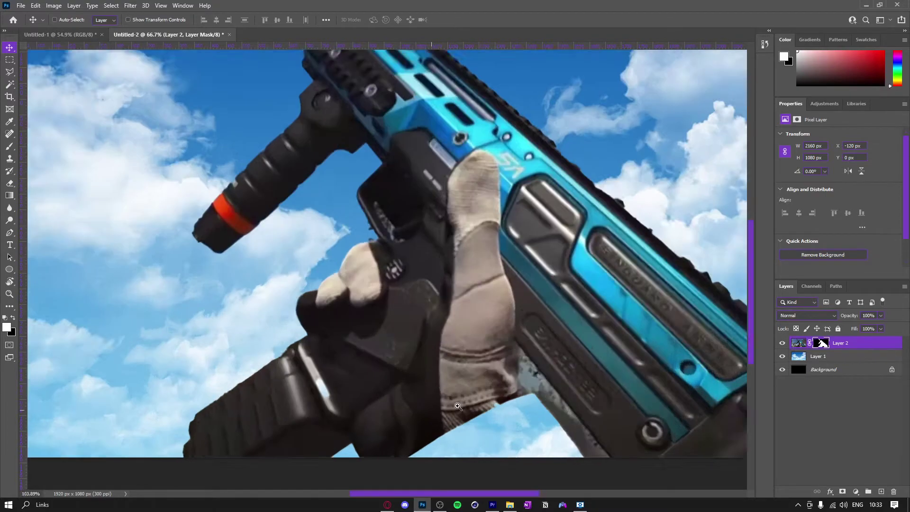
{"action": "key", "text": "b"}
{"action": "key", "text": "x"}
{"action": "left_click_drag", "start_coordinate": [501, 353], "coordinate": [493, 327]}
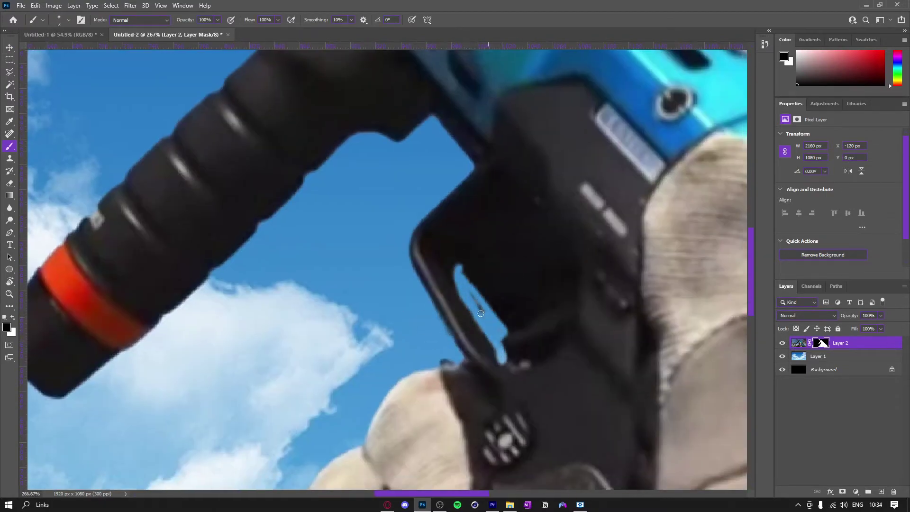
{"action": "left_click_drag", "start_coordinate": [265, 360], "coordinate": [507, 332]}
{"action": "mouse_move", "coordinate": [569, 95]}
{"action": "left_mouse_down"}
{"action": "mouse_move", "coordinate": [365, 284]}
{"action": "mouse_move", "coordinate": [391, 358]}
{"action": "left_mouse_up"}
Refine Layer 2's mask along the gun's top rail and outer edges, painting with brushes of varying size.
{"action": "key", "text": "x"}
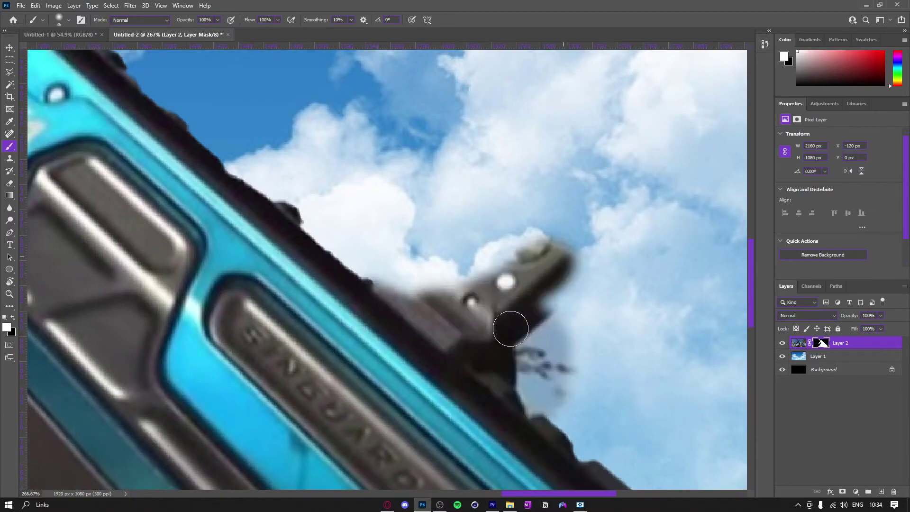
{"action": "mouse_move", "coordinate": [507, 325]}
{"action": "left_mouse_down"}
{"action": "mouse_move", "coordinate": [405, 233]}
{"action": "mouse_move", "coordinate": [448, 242]}
{"action": "mouse_move", "coordinate": [451, 256]}
{"action": "mouse_move", "coordinate": [477, 247]}
{"action": "mouse_move", "coordinate": [474, 258]}
{"action": "mouse_move", "coordinate": [587, 225]}
{"action": "mouse_move", "coordinate": [450, 225]}
{"action": "mouse_move", "coordinate": [509, 352]}
{"action": "mouse_move", "coordinate": [545, 319]}
{"action": "left_mouse_up"}
{"action": "scroll", "coordinate": [490, 245], "scroll_direction": "down", "scroll_amount": 2, "text": "alt"}
{"action": "key", "text": "bracketright"}
{"action": "key", "text": "bracketright"}
{"action": "key", "text": "bracketright"}
{"action": "key", "text": "bracketright"}
{"action": "key", "text": "bracketright"}
{"action": "key", "text": "bracketright"}
{"action": "key", "text": "bracketright"}
{"action": "key", "text": "bracketleft"}
{"action": "key", "text": "bracketleft"}
{"action": "key", "text": "bracketleft"}
{"action": "key", "text": "bracketleft"}
{"action": "key", "text": "bracketleft"}
{"action": "key", "text": "bracketleft"}
{"action": "key", "text": "bracketleft"}
{"action": "scroll", "coordinate": [555, 252], "scroll_direction": "up", "scroll_amount": 1, "text": "alt"}
{"action": "scroll", "coordinate": [545, 319], "scroll_direction": "down", "scroll_amount": 12, "text": "alt"}
{"action": "scroll", "coordinate": [502, 398], "scroll_direction": "up", "scroll_amount": 10, "text": "alt"}
{"action": "mouse_move", "coordinate": [362, 244]}
{"action": "left_mouse_down"}
{"action": "mouse_move", "coordinate": [379, 320]}
{"action": "mouse_move", "coordinate": [382, 291]}
{"action": "mouse_move", "coordinate": [420, 329]}
{"action": "left_mouse_up"}
{"action": "key", "text": "bracketright"}
{"action": "key", "text": "bracketright"}
{"action": "key", "text": "bracketright"}
{"action": "scroll", "coordinate": [421, 329], "scroll_direction": "down", "scroll_amount": 10, "text": "alt"}
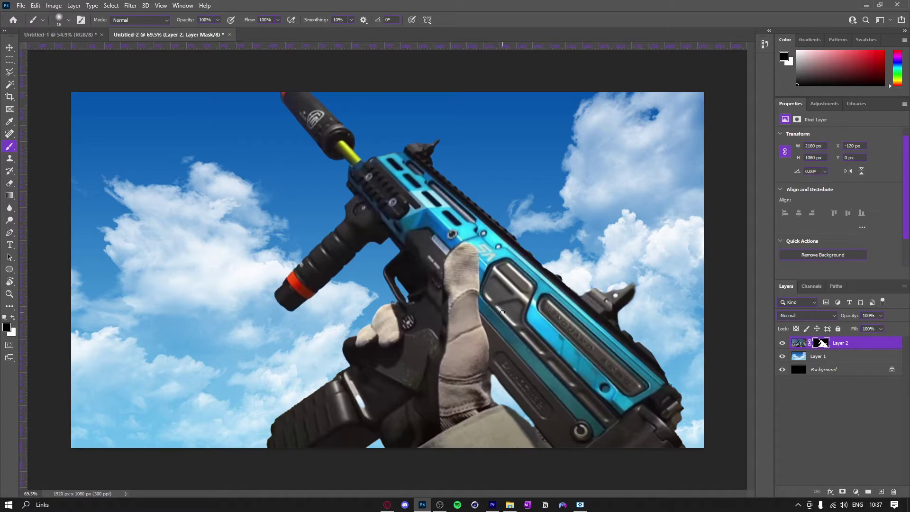
Add a new layer above the gun, sample the gun's blue, shift its hue towards sky blue and enlarge the soft brush to 559 px.
{"action": "left_click", "coordinate": [880, 491]}
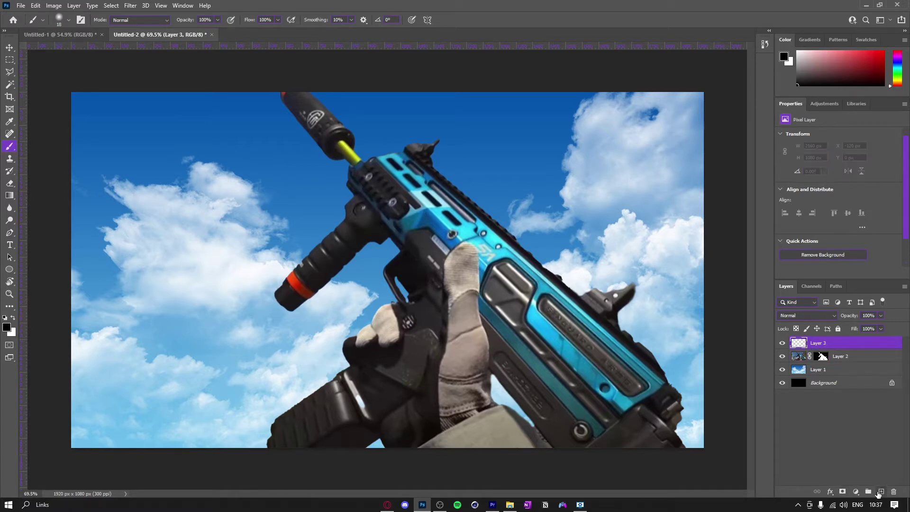
{"action": "mouse_move", "coordinate": [422, 256]}
{"action": "left_mouse_down", "text": "alt"}
{"action": "mouse_move", "coordinate": [506, 261]}
{"action": "mouse_move", "coordinate": [476, 266]}
{"action": "left_mouse_up", "text": "alt"}
{"action": "left_click", "coordinate": [468, 232], "text": "alt"}
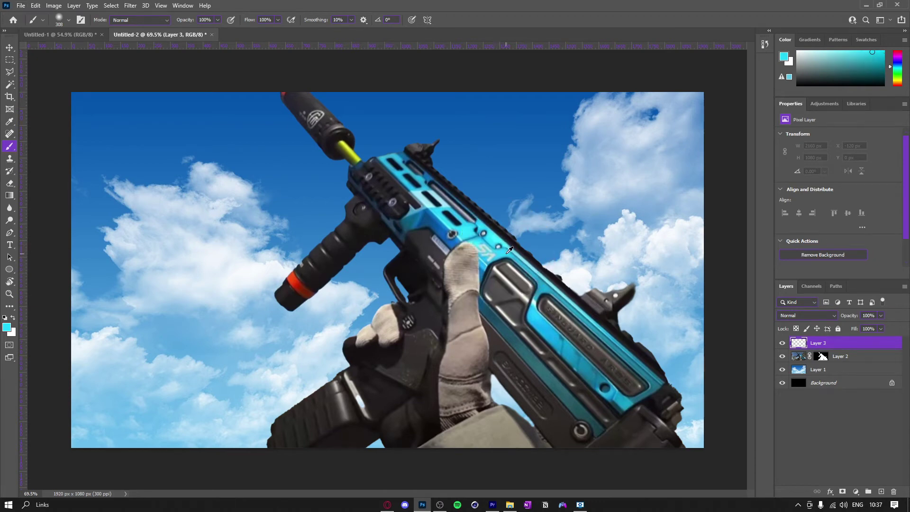
{"action": "left_click", "coordinate": [460, 230], "text": "alt"}
{"action": "left_click_drag", "start_coordinate": [890, 75], "coordinate": [889, 69]}
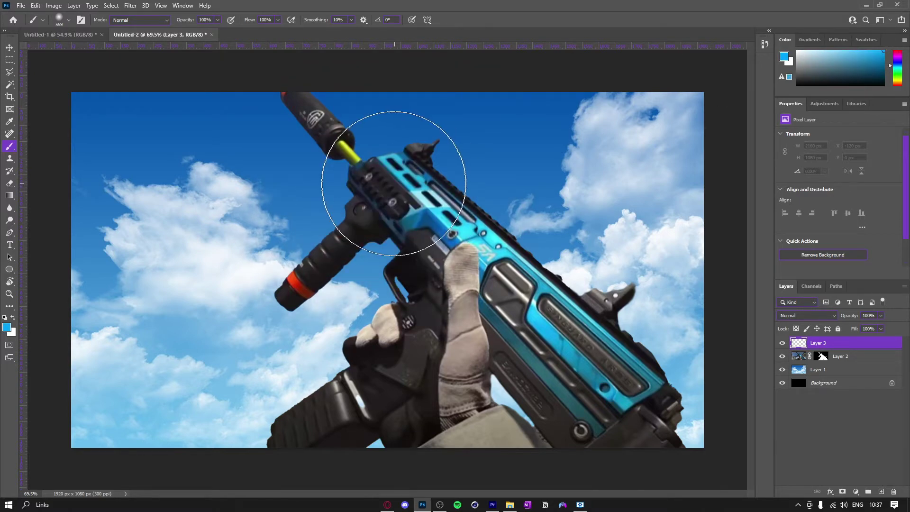
Paint soft blue over the gun body on Layer 3 and blend it with Linear Dodge (Add) at 53% fill.
{"action": "mouse_move", "coordinate": [393, 179]}
{"action": "left_mouse_down"}
{"action": "mouse_move", "coordinate": [441, 202]}
{"action": "mouse_move", "coordinate": [454, 238]}
{"action": "mouse_move", "coordinate": [494, 268]}
{"action": "mouse_move", "coordinate": [530, 321]}
{"action": "mouse_move", "coordinate": [584, 373]}
{"action": "mouse_move", "coordinate": [611, 384]}
{"action": "left_mouse_up"}
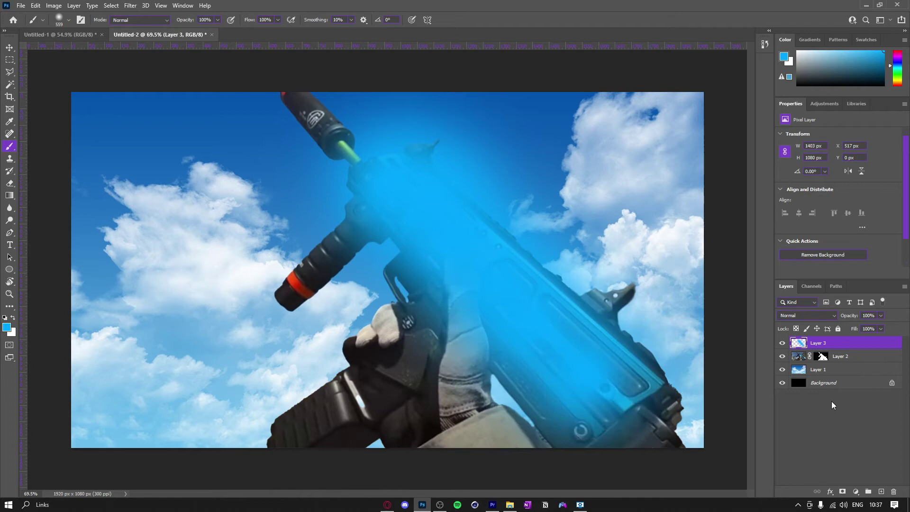
{"action": "left_click", "coordinate": [823, 317]}
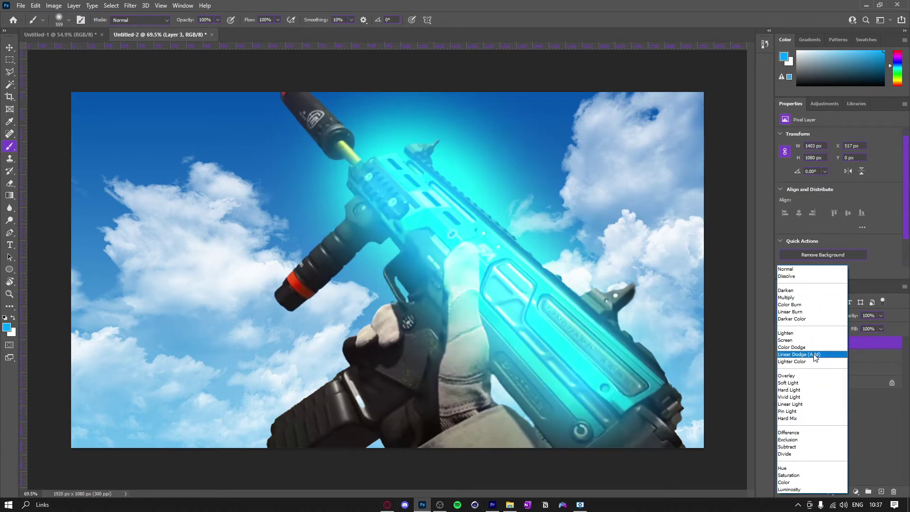
{"action": "left_click", "coordinate": [814, 355]}
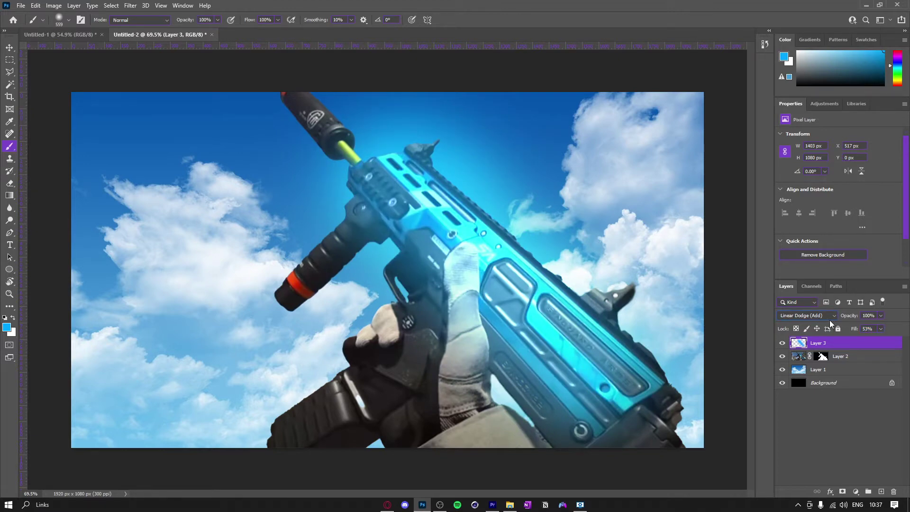
Add a new layer between the sky and the gun, and paint a blue glow behind the lower grip with a 329 px soft brush.
{"action": "left_click", "coordinate": [851, 373]}
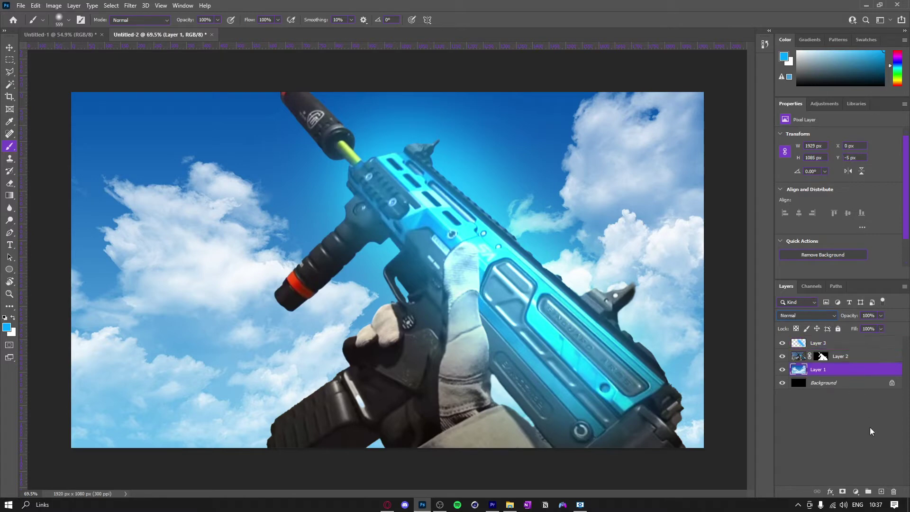
{"action": "left_click", "coordinate": [880, 494]}
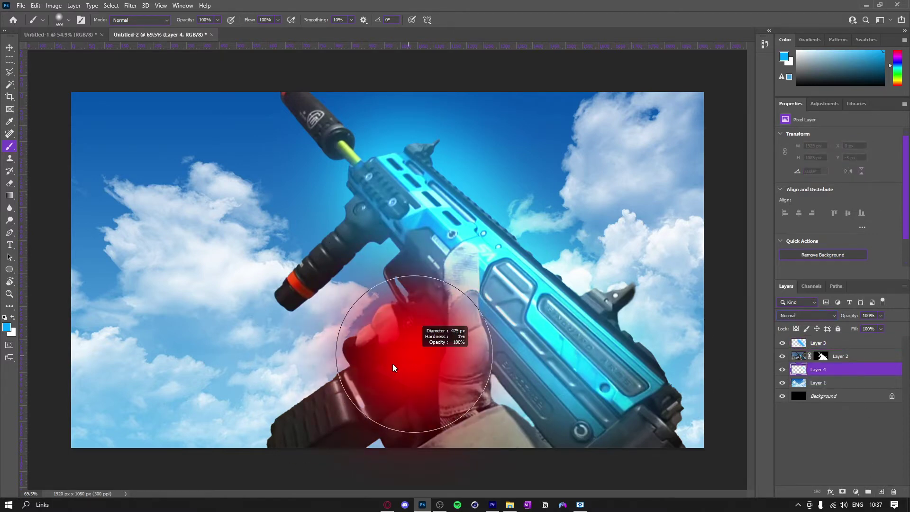
{"action": "left_click_drag", "start_coordinate": [393, 368], "coordinate": [358, 367]}
{"action": "mouse_move", "coordinate": [294, 447]}
{"action": "left_mouse_down"}
{"action": "mouse_move", "coordinate": [401, 375]}
{"action": "mouse_move", "coordinate": [410, 354]}
{"action": "left_mouse_up"}
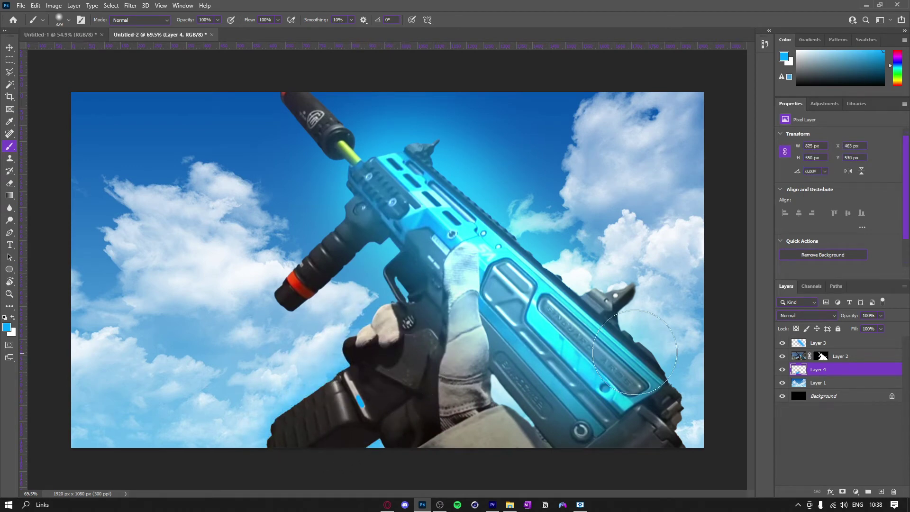
Restore the missing strip on the stock below the hand by painting white on Layer 2's mask.
{"action": "left_click", "coordinate": [823, 356]}
{"action": "key", "text": "c"}
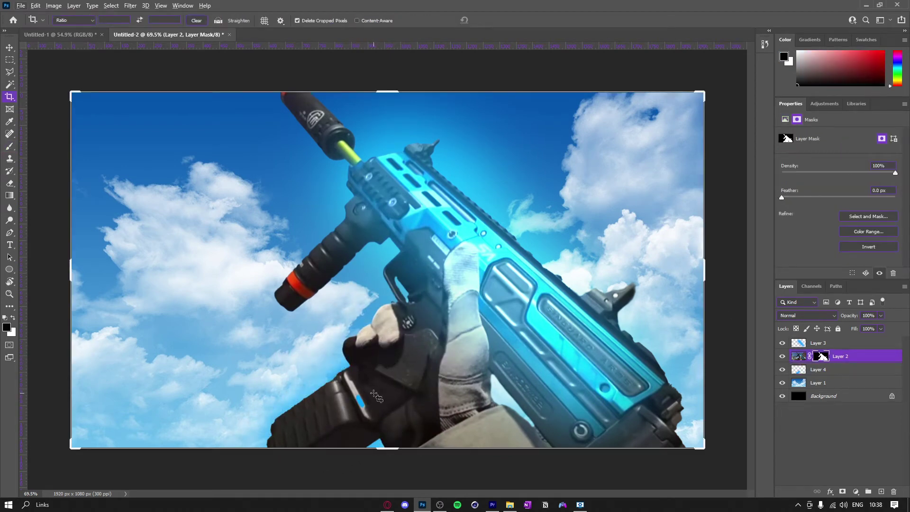
{"action": "key", "text": "b"}
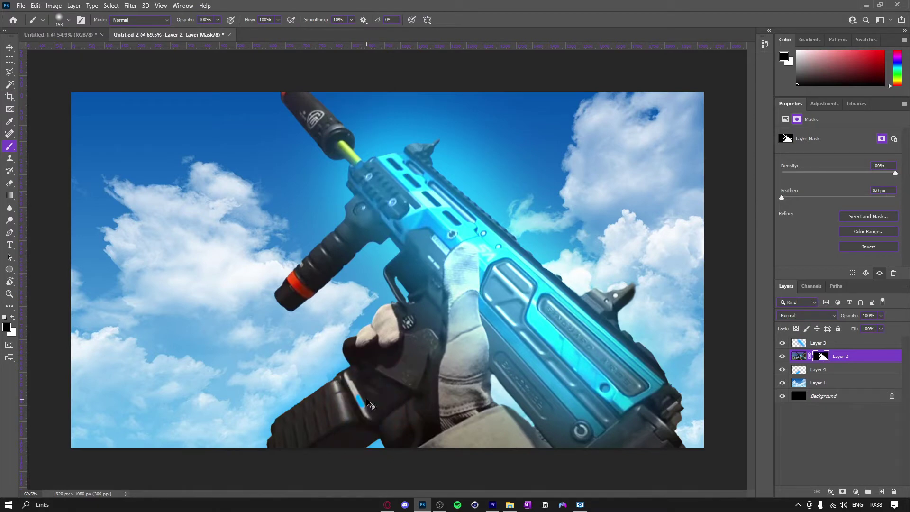
{"action": "left_click_drag", "start_coordinate": [364, 401], "coordinate": [362, 405]}
{"action": "key", "text": "x"}
{"action": "key", "text": "c"}
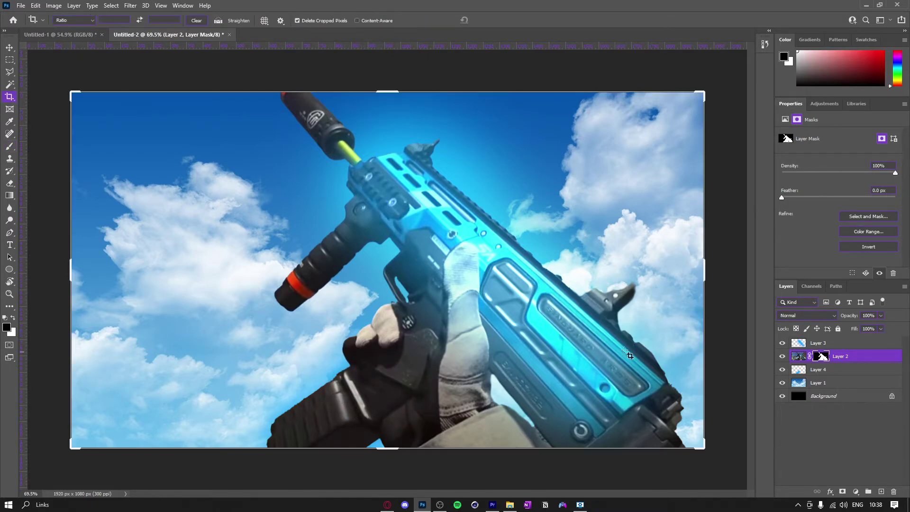
Extend the blue glow on Layer 4 around the silencer, foregrip and top rail with a 257 px soft brush.
{"action": "left_click", "coordinate": [818, 373]}
{"action": "key", "text": "b"}
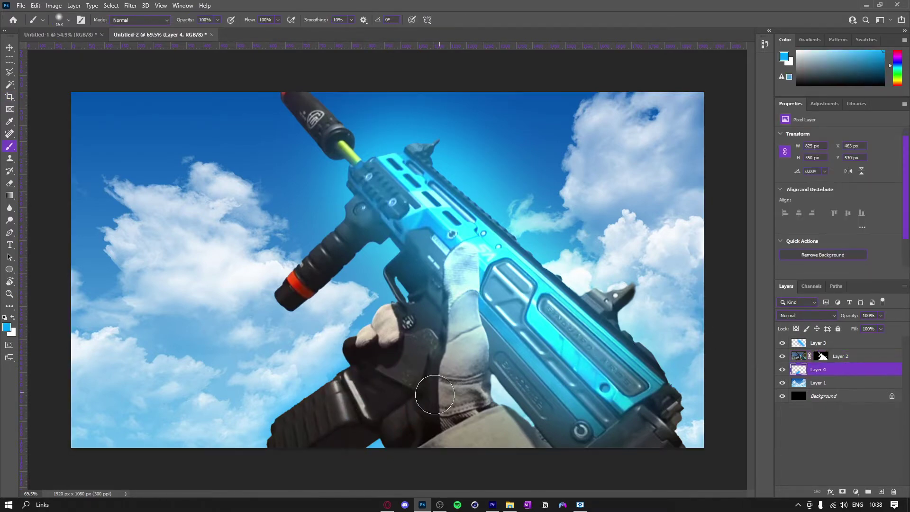
{"action": "left_click_drag", "start_coordinate": [372, 355], "coordinate": [396, 356], "text": "alt"}
{"action": "left_click", "coordinate": [418, 260]}
{"action": "mouse_move", "coordinate": [416, 255]}
{"action": "left_mouse_down"}
{"action": "mouse_move", "coordinate": [392, 218]}
{"action": "mouse_move", "coordinate": [376, 215]}
{"action": "mouse_move", "coordinate": [298, 280]}
{"action": "mouse_move", "coordinate": [380, 199]}
{"action": "mouse_move", "coordinate": [335, 140]}
{"action": "mouse_move", "coordinate": [292, 106]}
{"action": "mouse_move", "coordinate": [356, 167]}
{"action": "mouse_move", "coordinate": [336, 148]}
{"action": "mouse_move", "coordinate": [402, 170]}
{"action": "mouse_move", "coordinate": [413, 190]}
{"action": "mouse_move", "coordinate": [600, 344]}
{"action": "mouse_move", "coordinate": [644, 402]}
{"action": "mouse_move", "coordinate": [664, 461]}
{"action": "mouse_move", "coordinate": [550, 432]}
{"action": "mouse_move", "coordinate": [542, 366]}
{"action": "mouse_move", "coordinate": [522, 373]}
{"action": "mouse_move", "coordinate": [518, 401]}
{"action": "mouse_move", "coordinate": [444, 399]}
{"action": "mouse_move", "coordinate": [447, 426]}
{"action": "left_mouse_up"}
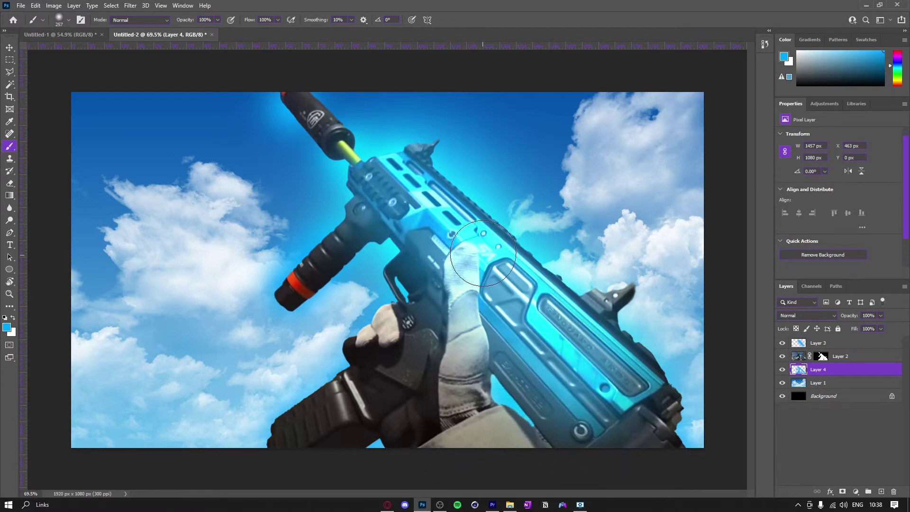
{"action": "mouse_move", "coordinate": [538, 296]}
{"action": "left_mouse_down"}
{"action": "mouse_move", "coordinate": [557, 312]}
{"action": "mouse_move", "coordinate": [613, 309]}
{"action": "left_mouse_up"}
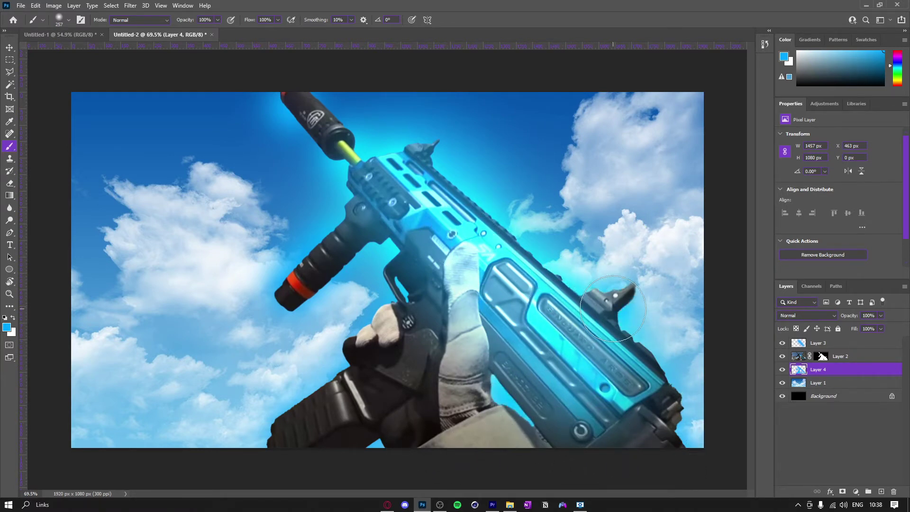
Undo the last glow dab and set Layer 4's fill to 74%.
{"action": "left_click", "coordinate": [422, 148]}
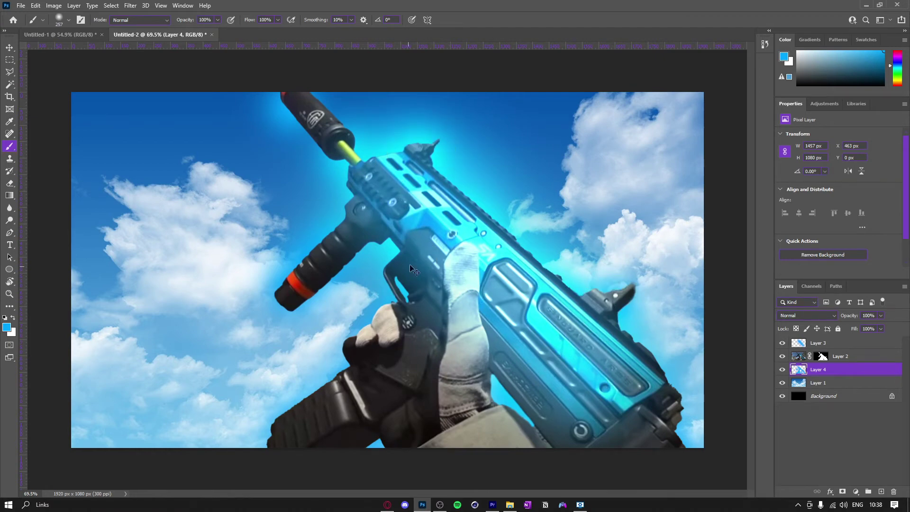
{"action": "key", "text": "ctrl+z"}
{"action": "left_click_drag", "start_coordinate": [849, 332], "coordinate": [848, 332]}
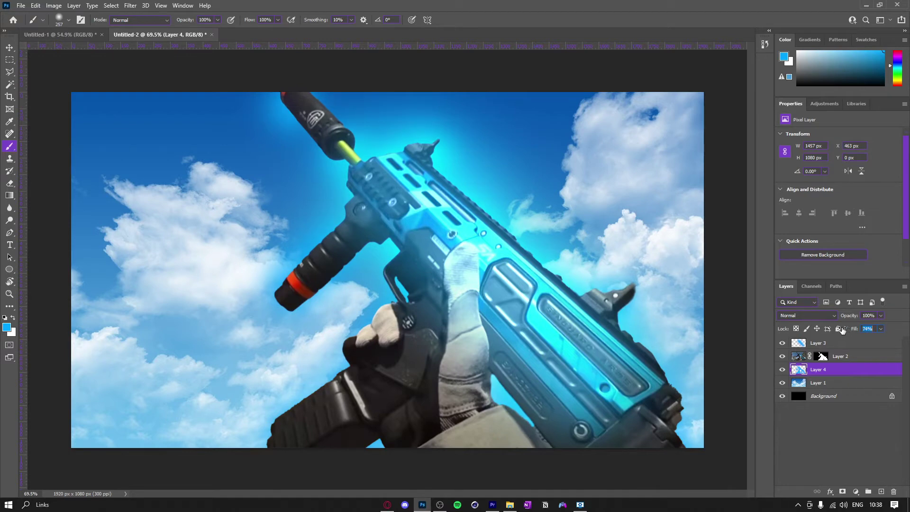
Add a new layer above Layer 4 and paint a soft white glow behind the gun's outline with the 257 px brush.
{"action": "left_click", "coordinate": [880, 493]}
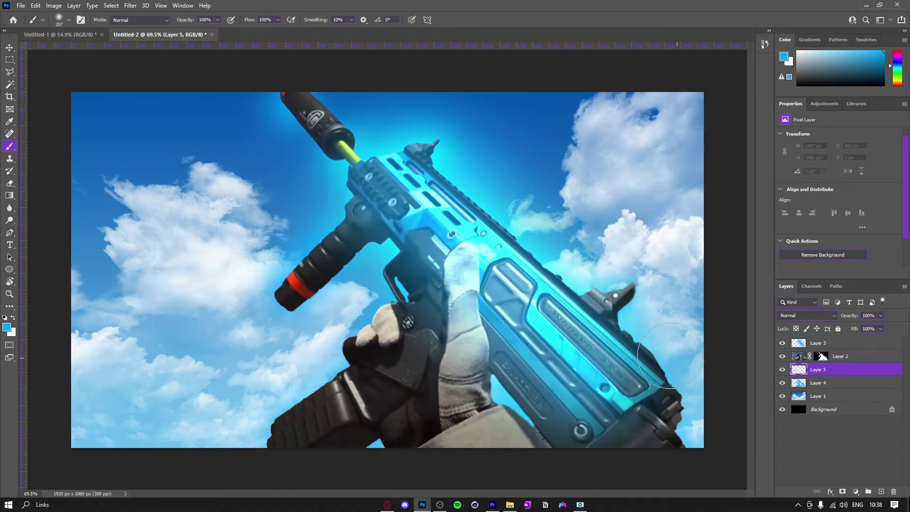
{"action": "key", "text": "x"}
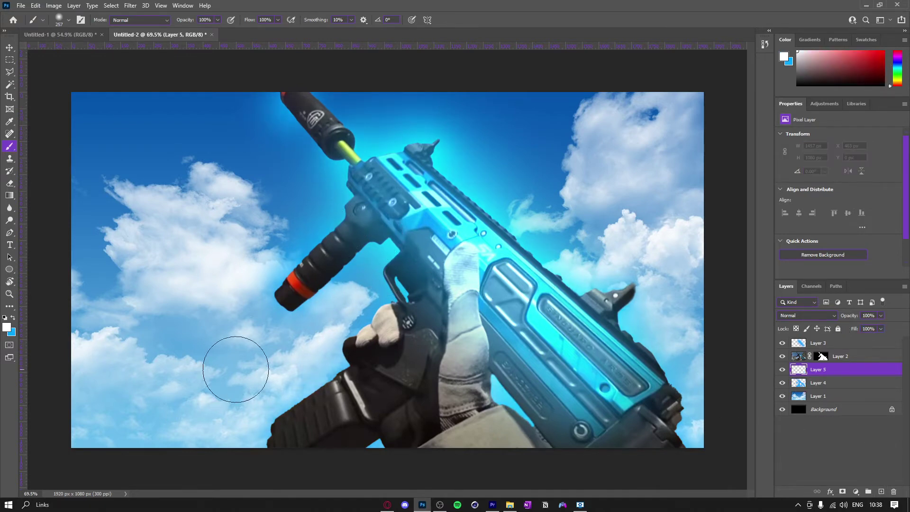
{"action": "left_click", "coordinate": [305, 438]}
{"action": "left_click", "coordinate": [352, 397]}
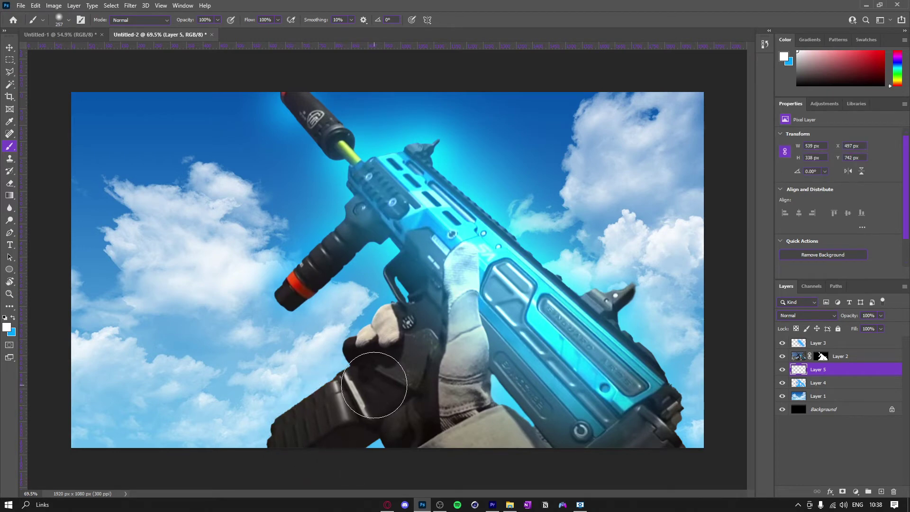
{"action": "mouse_move", "coordinate": [373, 385]}
{"action": "left_mouse_down"}
{"action": "mouse_move", "coordinate": [387, 359]}
{"action": "mouse_move", "coordinate": [403, 363]}
{"action": "mouse_move", "coordinate": [412, 343]}
{"action": "mouse_move", "coordinate": [438, 328]}
{"action": "mouse_move", "coordinate": [424, 223]}
{"action": "mouse_move", "coordinate": [382, 213]}
{"action": "mouse_move", "coordinate": [307, 279]}
{"action": "mouse_move", "coordinate": [371, 195]}
{"action": "mouse_move", "coordinate": [369, 181]}
{"action": "mouse_move", "coordinate": [301, 109]}
{"action": "mouse_move", "coordinate": [395, 177]}
{"action": "mouse_move", "coordinate": [419, 182]}
{"action": "mouse_move", "coordinate": [435, 214]}
{"action": "mouse_move", "coordinate": [553, 326]}
{"action": "mouse_move", "coordinate": [598, 321]}
{"action": "mouse_move", "coordinate": [588, 349]}
{"action": "mouse_move", "coordinate": [594, 372]}
{"action": "mouse_move", "coordinate": [608, 368]}
{"action": "mouse_move", "coordinate": [624, 381]}
{"action": "mouse_move", "coordinate": [644, 450]}
{"action": "left_mouse_up"}
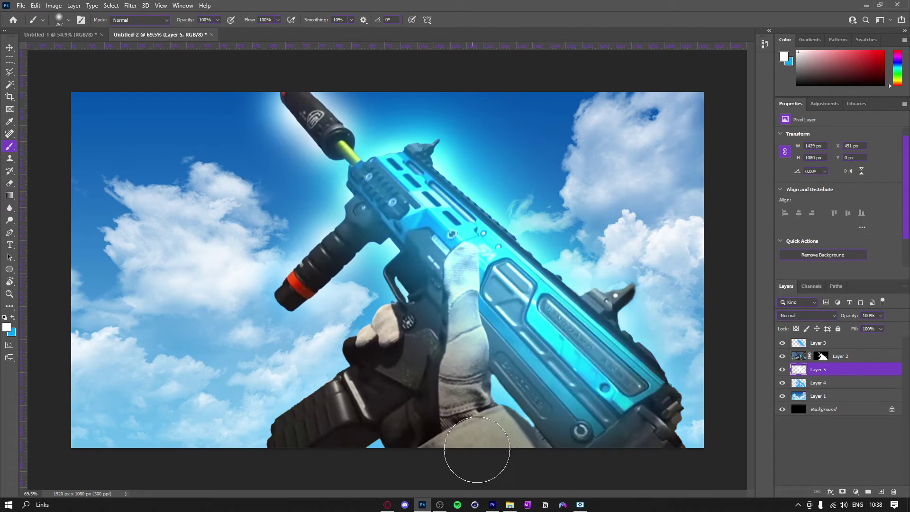
{"action": "mouse_move", "coordinate": [476, 450]}
{"action": "left_mouse_down"}
{"action": "mouse_move", "coordinate": [473, 426]}
{"action": "mouse_move", "coordinate": [486, 438]}
{"action": "mouse_move", "coordinate": [387, 437]}
{"action": "mouse_move", "coordinate": [398, 433]}
{"action": "mouse_move", "coordinate": [373, 401]}
{"action": "mouse_move", "coordinate": [329, 425]}
{"action": "left_mouse_up"}
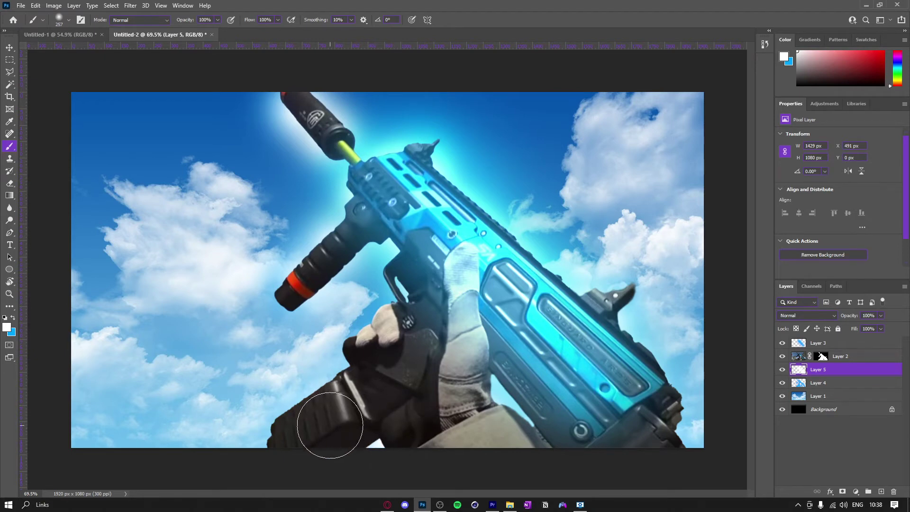
Set Layer 5's blend mode to Screen and its fill to 53%.
{"action": "left_click", "coordinate": [824, 316]}
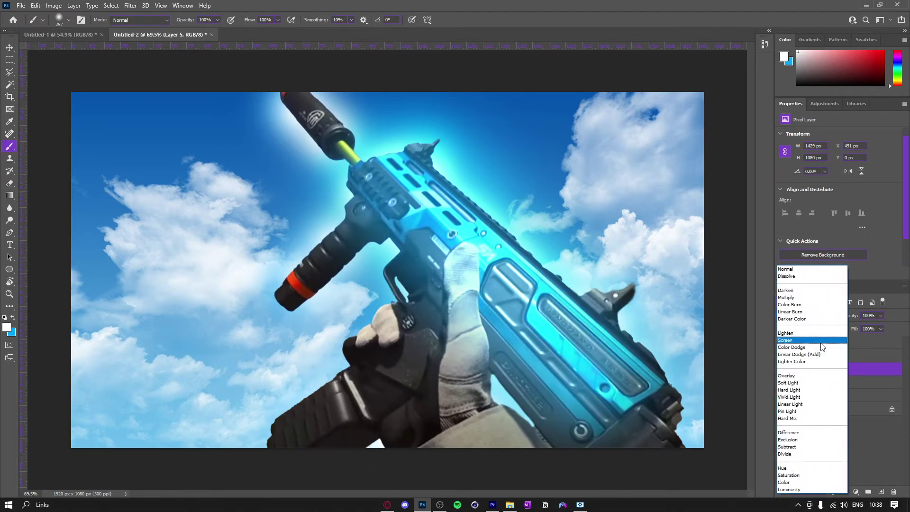
{"action": "left_click", "coordinate": [827, 340]}
{"action": "left_click_drag", "start_coordinate": [853, 331], "coordinate": [827, 326]}
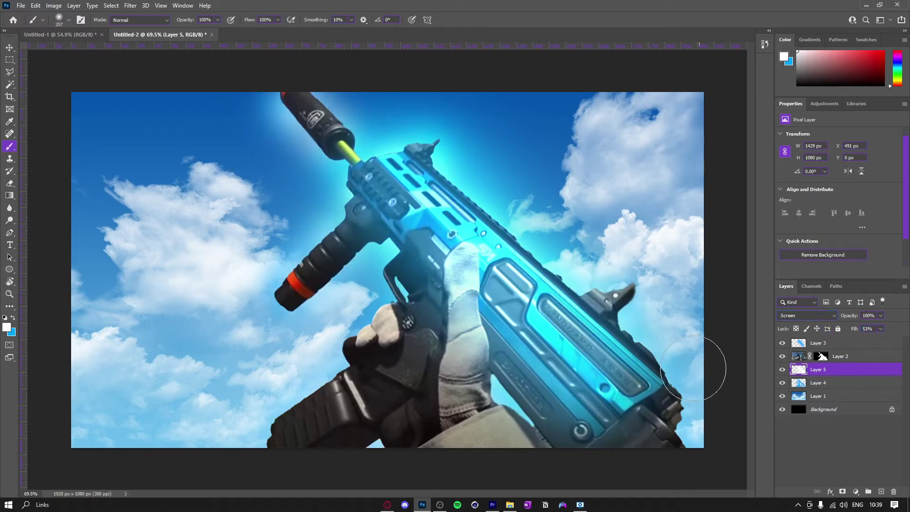
Add a Hue/Saturation adjustment layer above Layer 3 with Colorize enabled, saturation 100 and hue 197.
{"action": "mouse_move", "coordinate": [286, 371]}
{"action": "left_mouse_down"}
{"action": "mouse_move", "coordinate": [256, 379]}
{"action": "mouse_move", "coordinate": [297, 368]}
{"action": "left_mouse_up"}
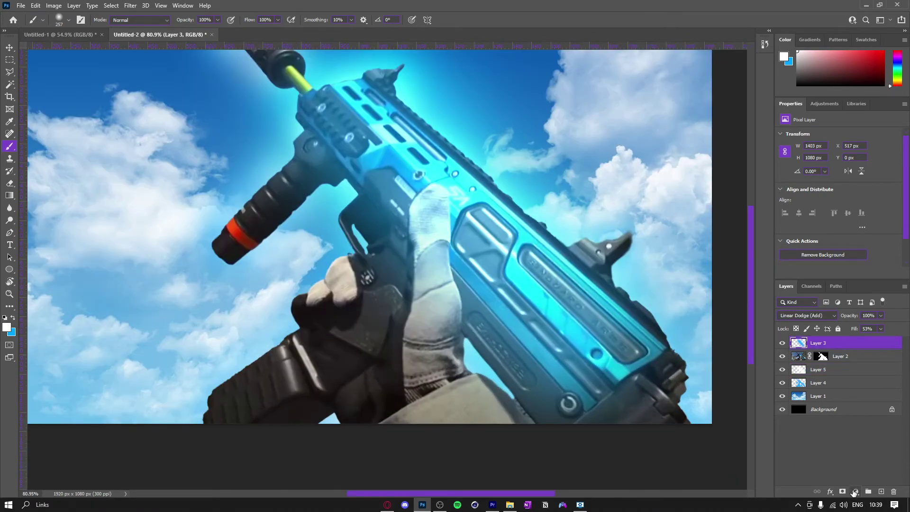
{"action": "left_click", "coordinate": [854, 491]}
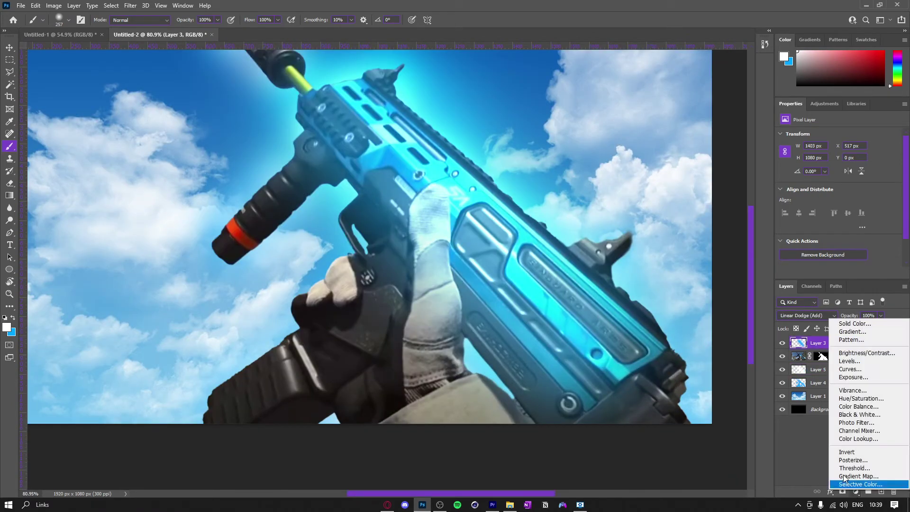
{"action": "left_click", "coordinate": [884, 403]}
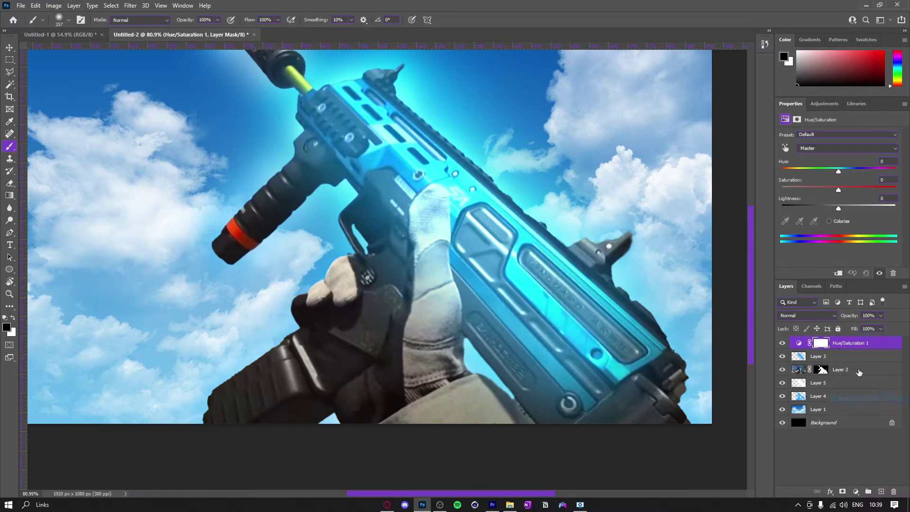
{"action": "left_click", "coordinate": [837, 223]}
{"action": "left_click_drag", "start_coordinate": [823, 185], "coordinate": [897, 185]}
{"action": "left_click_drag", "start_coordinate": [815, 168], "coordinate": [844, 169]}
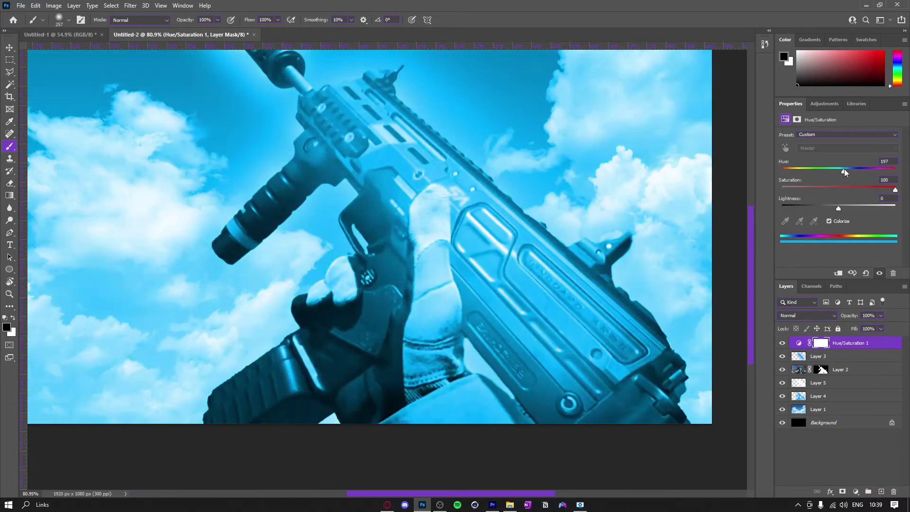
Set the Hue/Saturation 1 layer's hue to 201 and lightness to +31, and invert its mask to black.
{"action": "left_click_drag", "start_coordinate": [842, 210], "coordinate": [857, 209]}
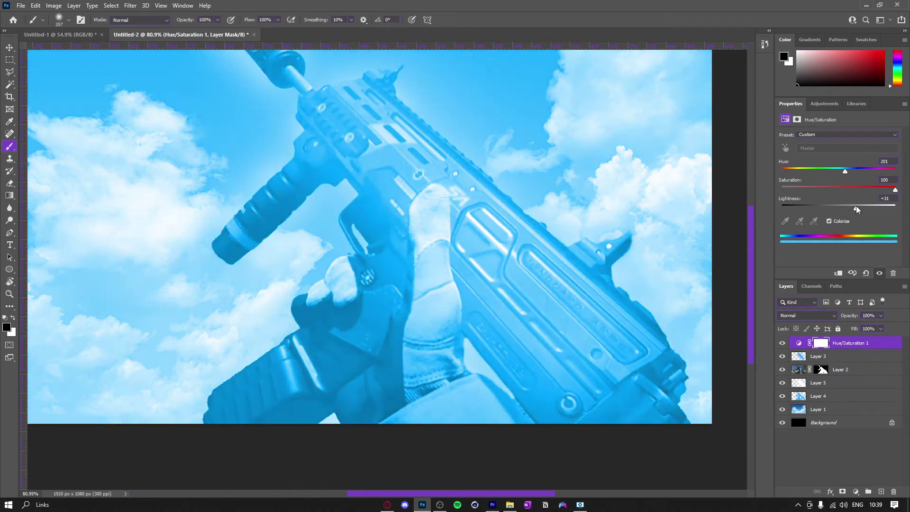
{"action": "key", "text": "ctrl+i"}
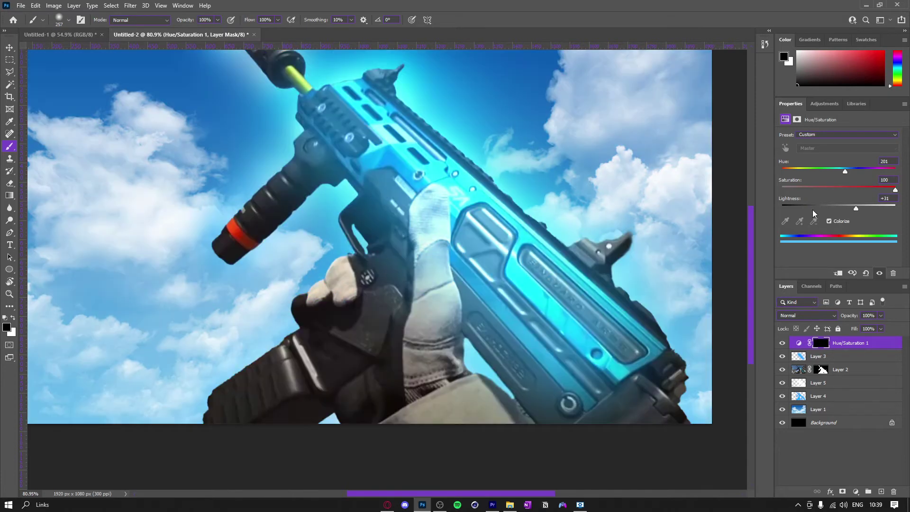
Paint white on the Hue/Saturation 1 mask along the gun's body with a soft brush of about 383 px.
{"action": "key", "text": "x"}
{"action": "scroll", "coordinate": [489, 173], "scroll_direction": "down", "scroll_amount": 2}
{"action": "key", "text": "bracketright"}
{"action": "key", "text": "bracketright"}
{"action": "key", "text": "bracketright"}
{"action": "key", "text": "bracketright"}
{"action": "key", "text": "bracketright"}
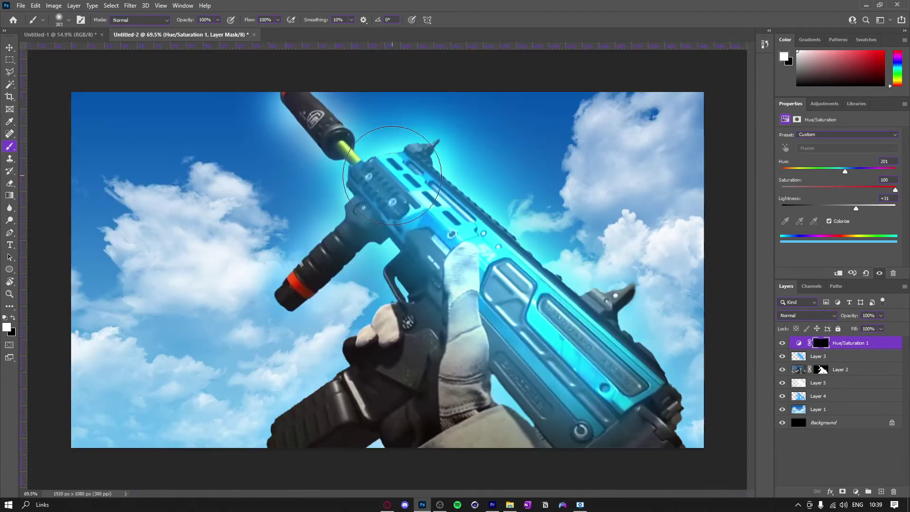
{"action": "mouse_move", "coordinate": [428, 197]}
{"action": "left_mouse_down"}
{"action": "mouse_move", "coordinate": [403, 228]}
{"action": "mouse_move", "coordinate": [412, 185]}
{"action": "mouse_move", "coordinate": [378, 159]}
{"action": "mouse_move", "coordinate": [420, 215]}
{"action": "mouse_move", "coordinate": [449, 220]}
{"action": "mouse_move", "coordinate": [513, 271]}
{"action": "mouse_move", "coordinate": [572, 348]}
{"action": "mouse_move", "coordinate": [628, 397]}
{"action": "left_mouse_up"}
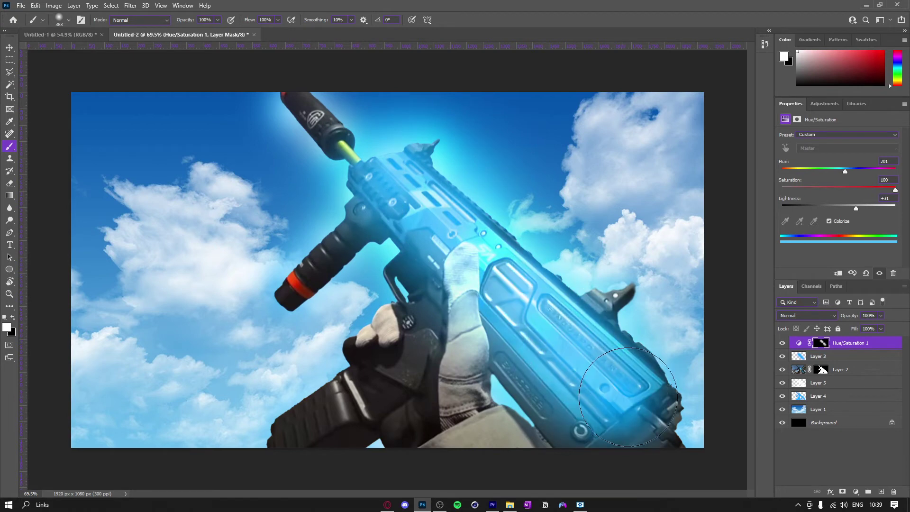
Set the Hue/Saturation 1 layer's blend mode to Screen and its lightness to +37.
{"action": "left_click", "coordinate": [802, 316]}
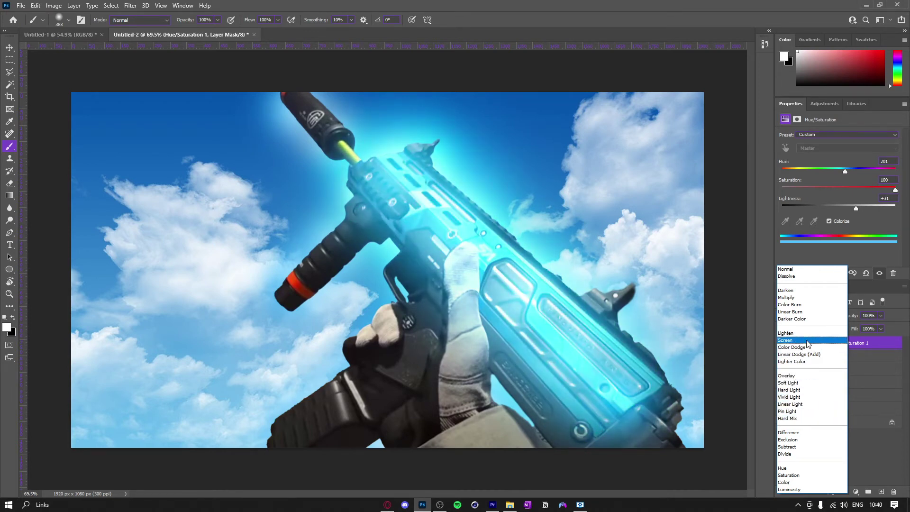
{"action": "left_click", "coordinate": [807, 341]}
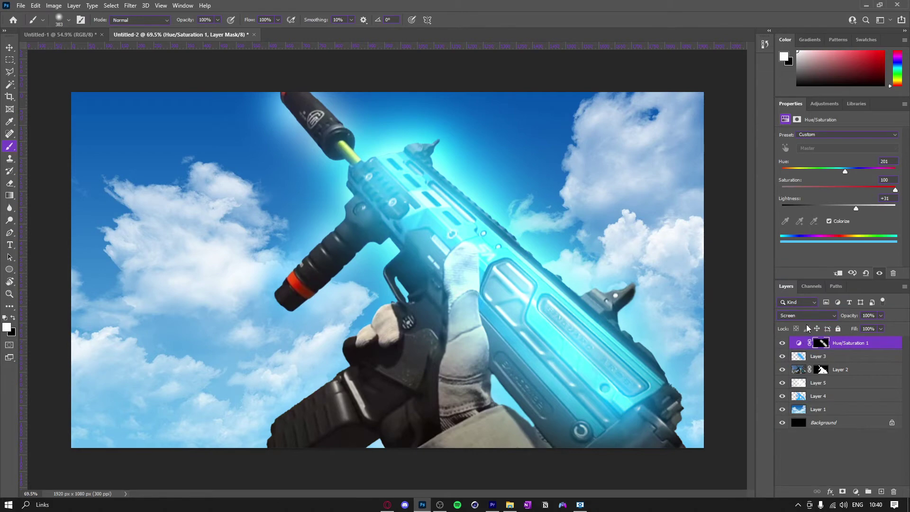
{"action": "mouse_move", "coordinate": [853, 207]}
{"action": "left_mouse_down"}
{"action": "mouse_move", "coordinate": [870, 207]}
{"action": "mouse_move", "coordinate": [852, 204]}
{"action": "mouse_move", "coordinate": [861, 205]}
{"action": "left_mouse_up"}
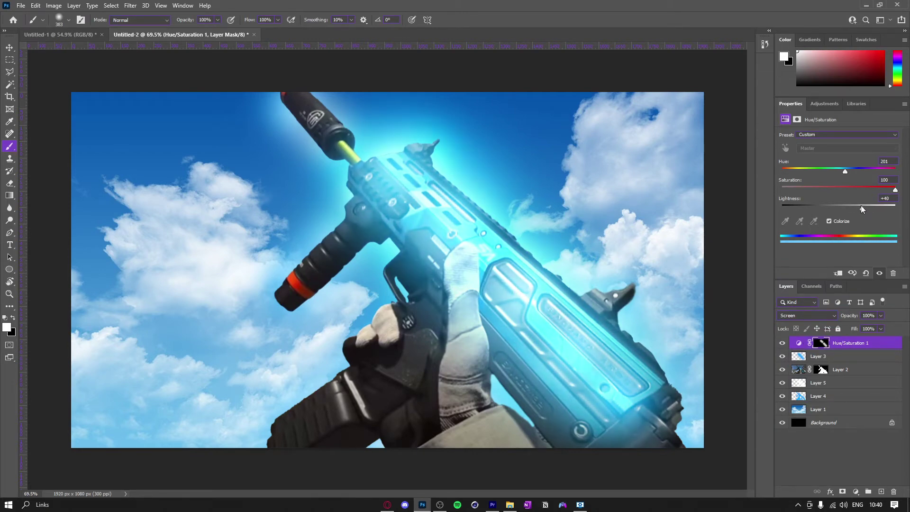
Paint white on the Hue/Saturation 1 mask over the foregrip, rear grip, glove and sleeve, and enlarge the brush to 745 px.
{"action": "left_click_drag", "start_coordinate": [327, 209], "coordinate": [332, 275]}
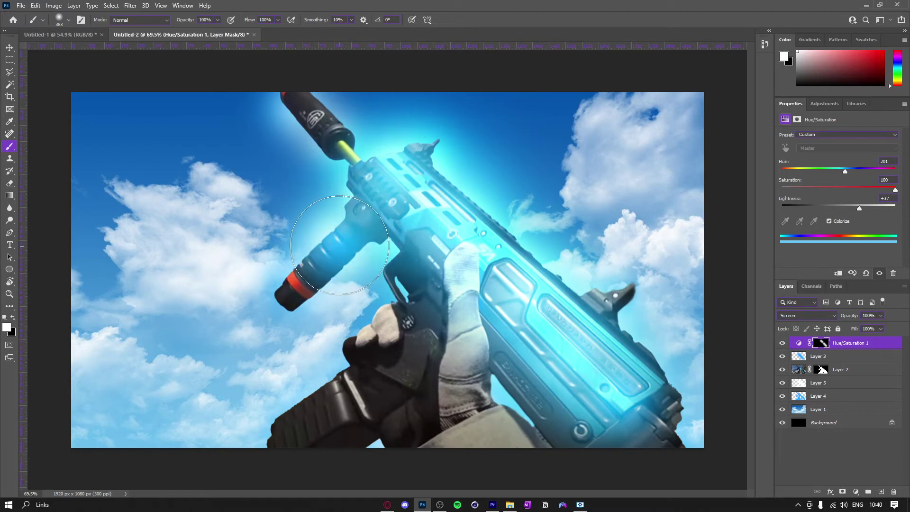
{"action": "mouse_move", "coordinate": [327, 379]}
{"action": "left_mouse_down"}
{"action": "mouse_move", "coordinate": [331, 403]}
{"action": "mouse_move", "coordinate": [362, 418]}
{"action": "left_mouse_up"}
{"action": "left_click", "coordinate": [515, 447]}
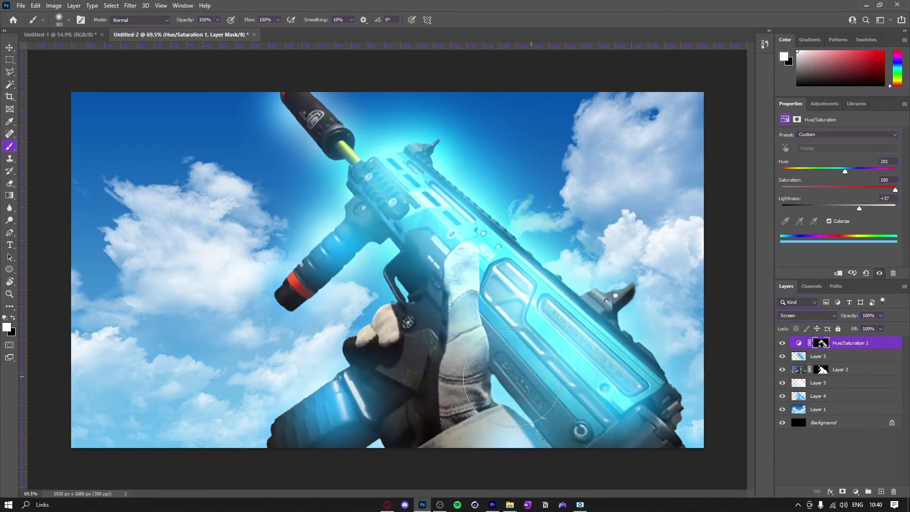
{"action": "right_click", "coordinate": [425, 369], "text": "alt"}
{"action": "left_click_drag", "start_coordinate": [453, 388], "coordinate": [426, 493]}
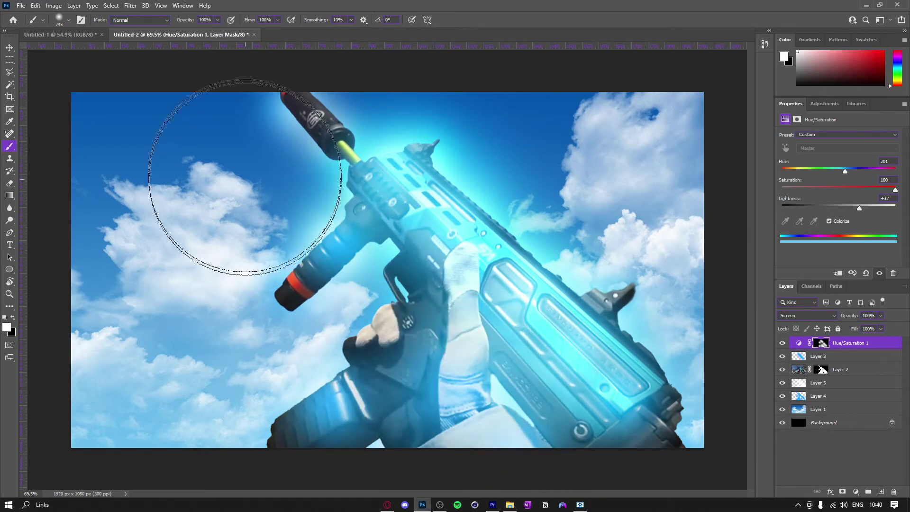
{"action": "left_click_drag", "start_coordinate": [235, 183], "coordinate": [267, 105]}
{"action": "key", "text": "ctrl+z"}
{"action": "left_click", "coordinate": [304, 134]}
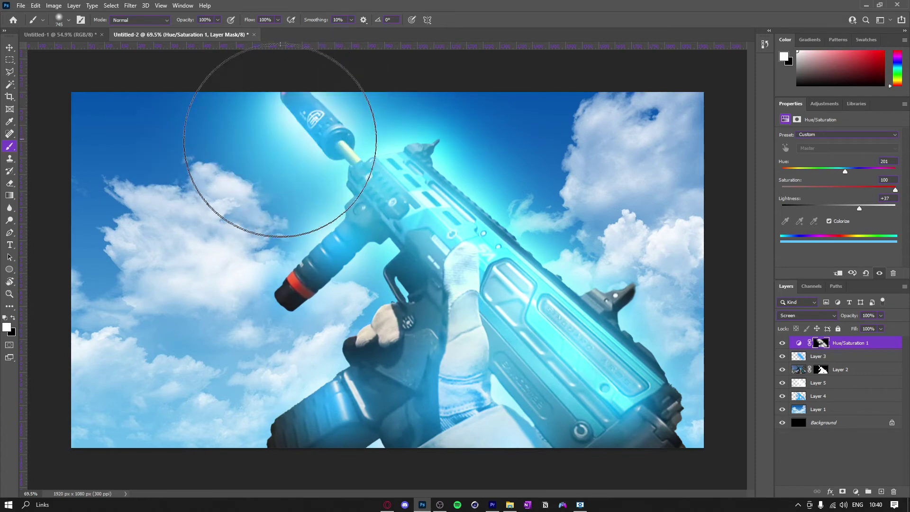
{"action": "key", "text": "ctrl+z"}
Dab white on the Hue/Saturation 1 mask around the suppressor with the 745 px brush, keeping the layer's fill at 100%.
{"action": "left_click", "coordinate": [283, 151]}
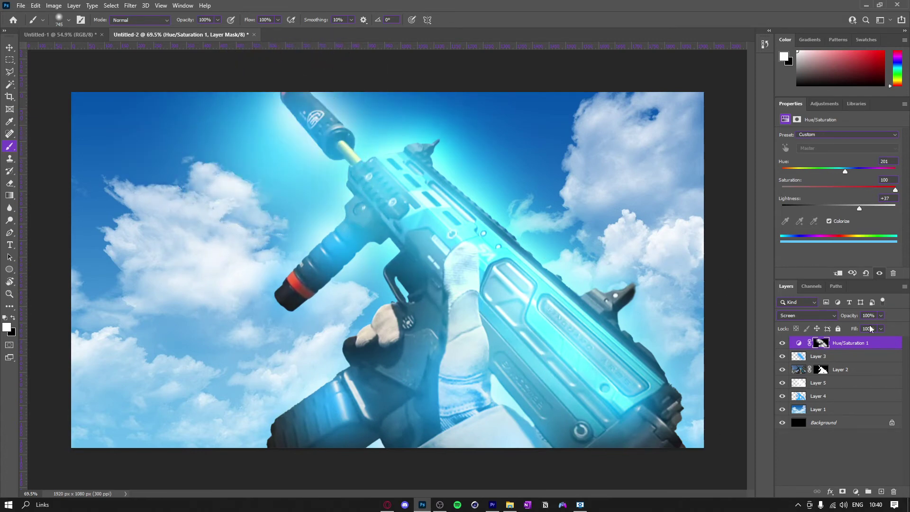
{"action": "left_click_drag", "start_coordinate": [852, 331], "coordinate": [889, 332]}
Add a Curves adjustment layer on top and shape an S-curve that darkens the shadows and brightens the highlights.
{"action": "left_click", "coordinate": [854, 492]}
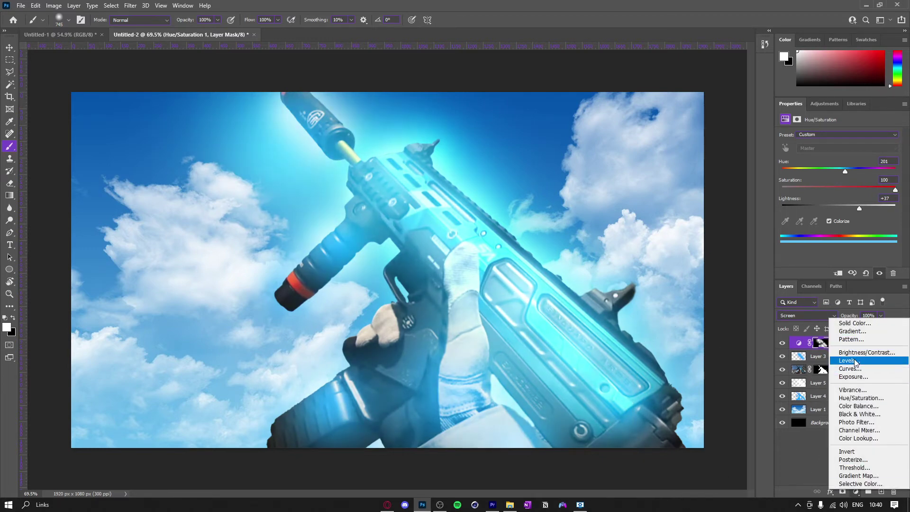
{"action": "left_click", "coordinate": [857, 369]}
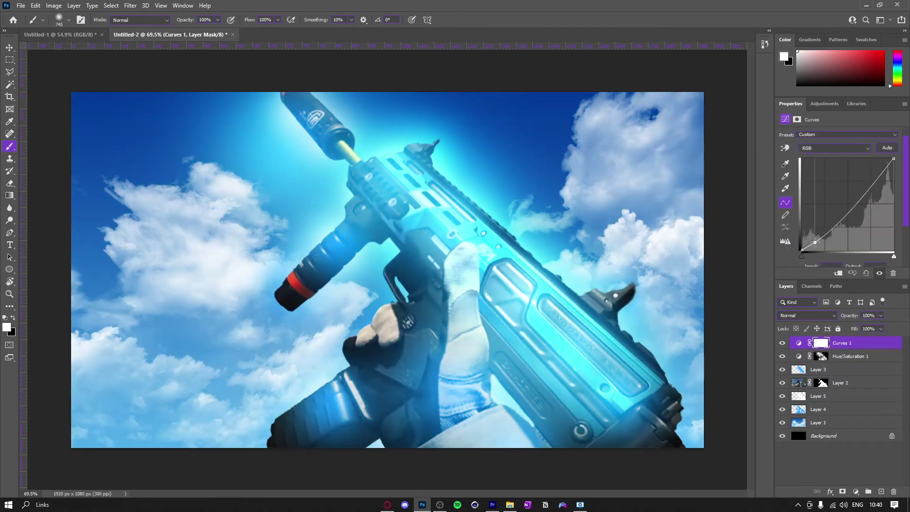
{"action": "left_click_drag", "start_coordinate": [874, 180], "coordinate": [873, 175]}
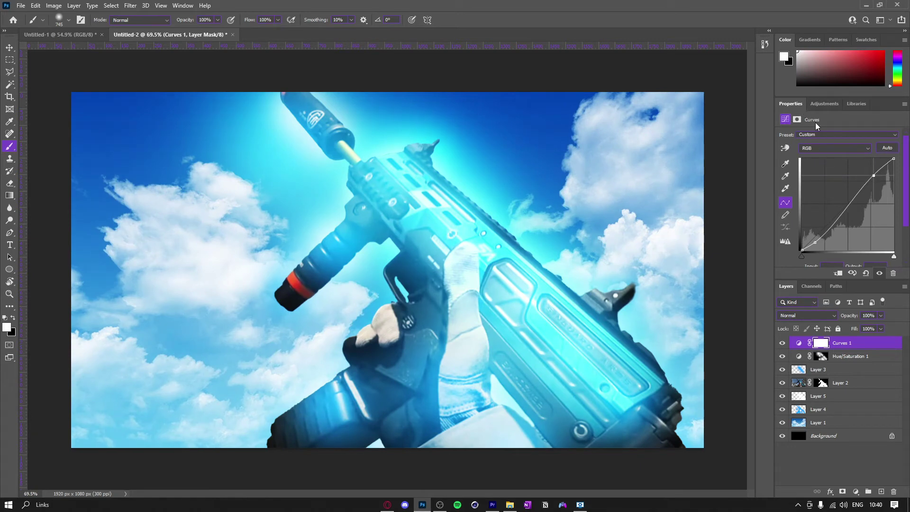
Apply the Camera Raw filter to the gun image on Layer 2 with sharpening set to 150.
{"action": "left_click", "coordinate": [799, 383]}
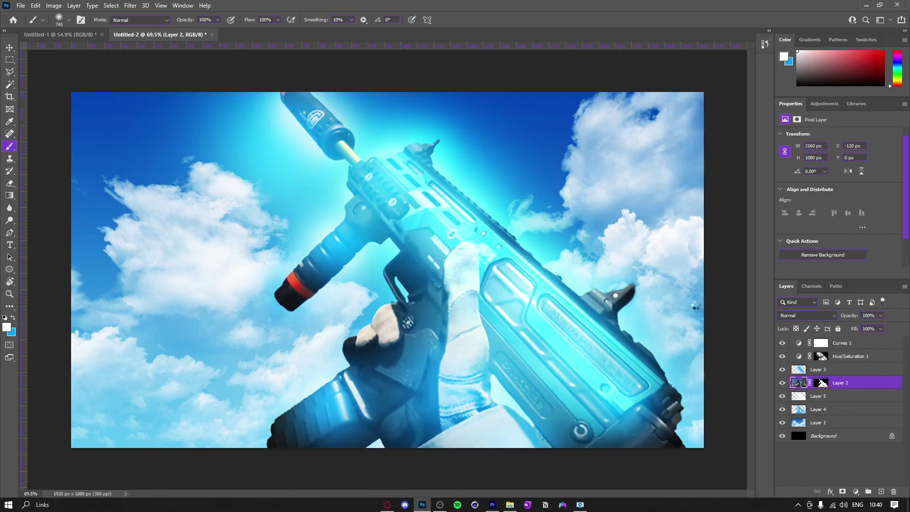
{"action": "key", "text": "ctrl+shift+a"}
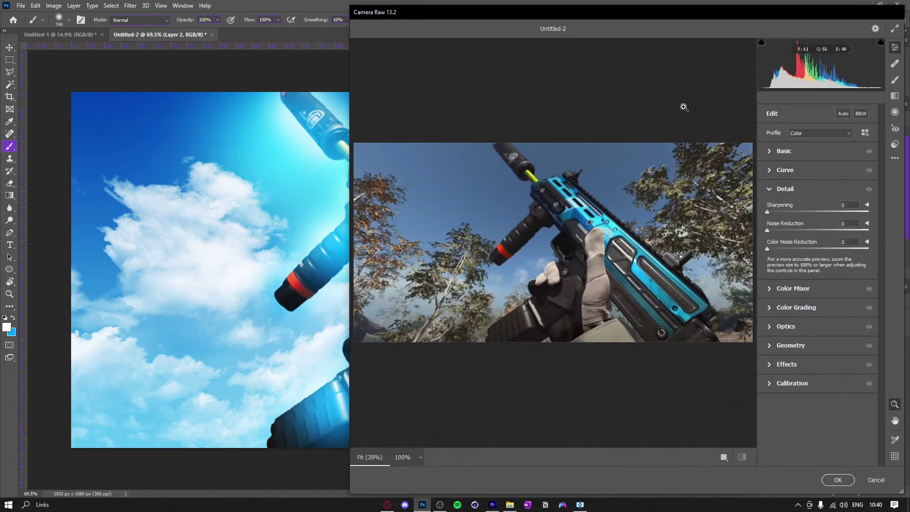
{"action": "left_click_drag", "start_coordinate": [785, 211], "coordinate": [808, 211]}
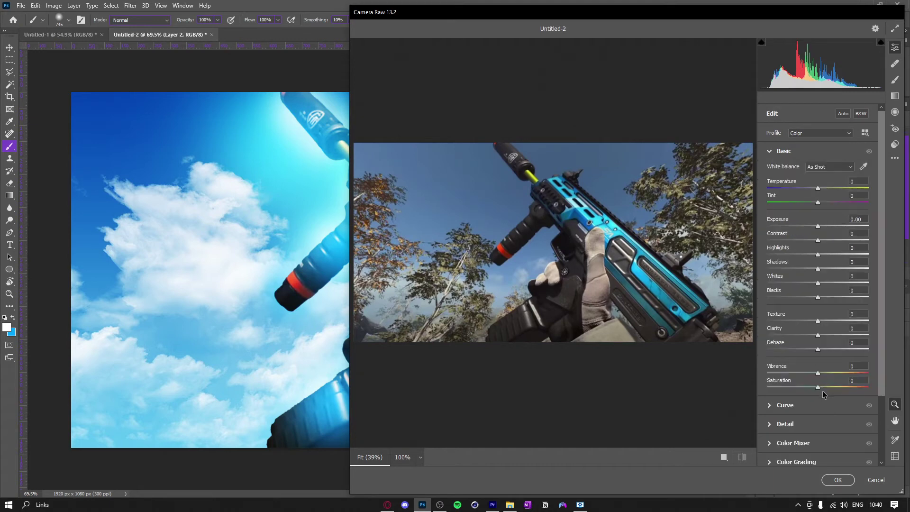
{"action": "left_click", "coordinate": [783, 430]}
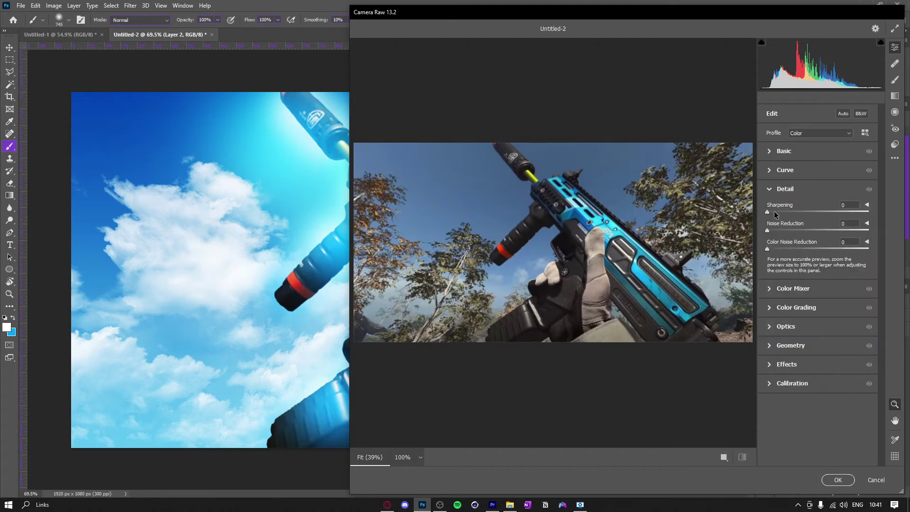
{"action": "left_click_drag", "start_coordinate": [775, 213], "coordinate": [870, 212]}
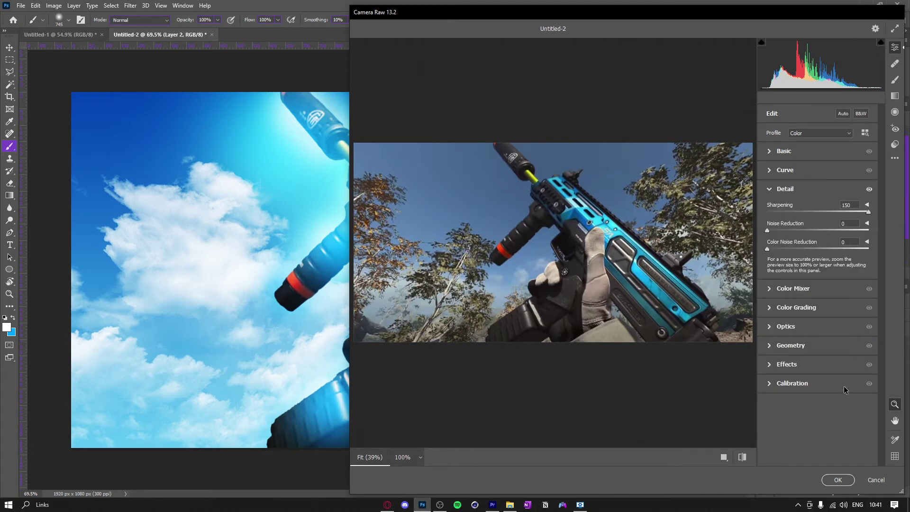
{"action": "left_click", "coordinate": [837, 480]}
{"action": "scroll", "coordinate": [445, 232], "scroll_direction": "down", "scroll_amount": 1}
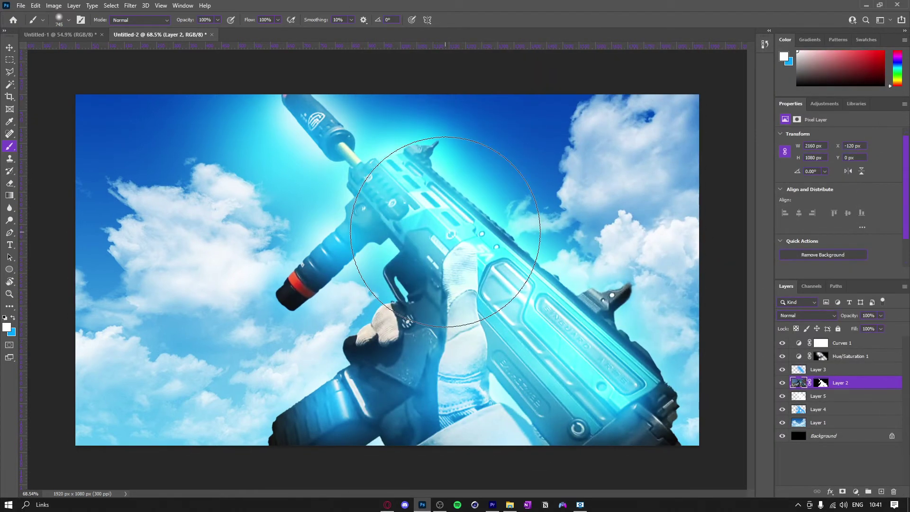
Add an Exposure adjustment layer above Curves 1 with exposure set to +0.11.
{"action": "left_click", "coordinate": [821, 343]}
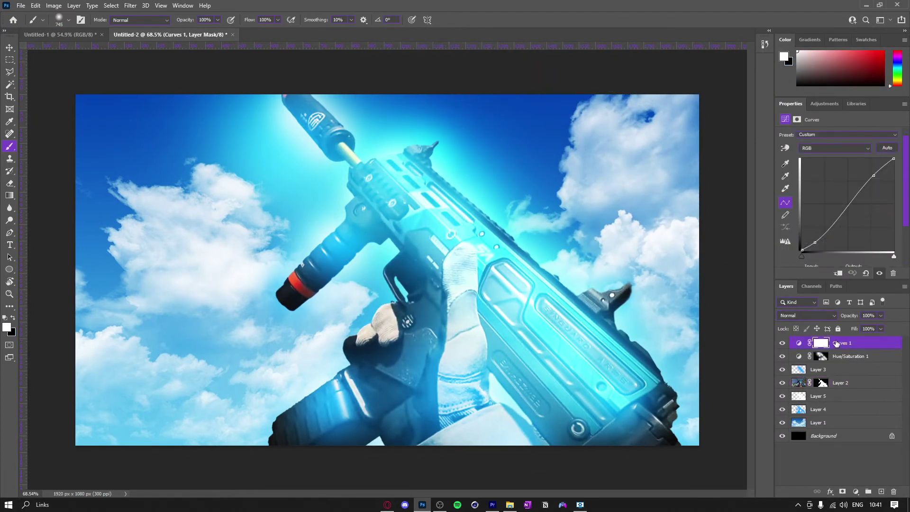
{"action": "left_click", "coordinate": [856, 491]}
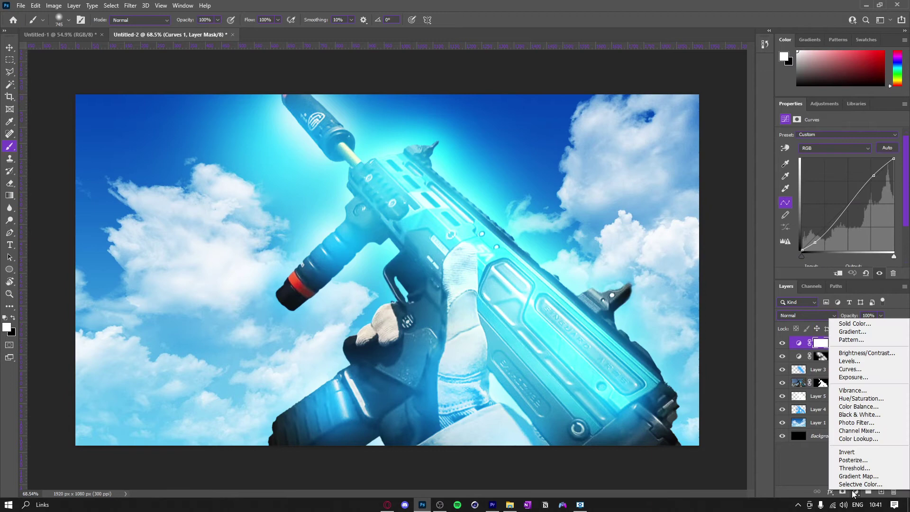
{"action": "left_click", "coordinate": [857, 375]}
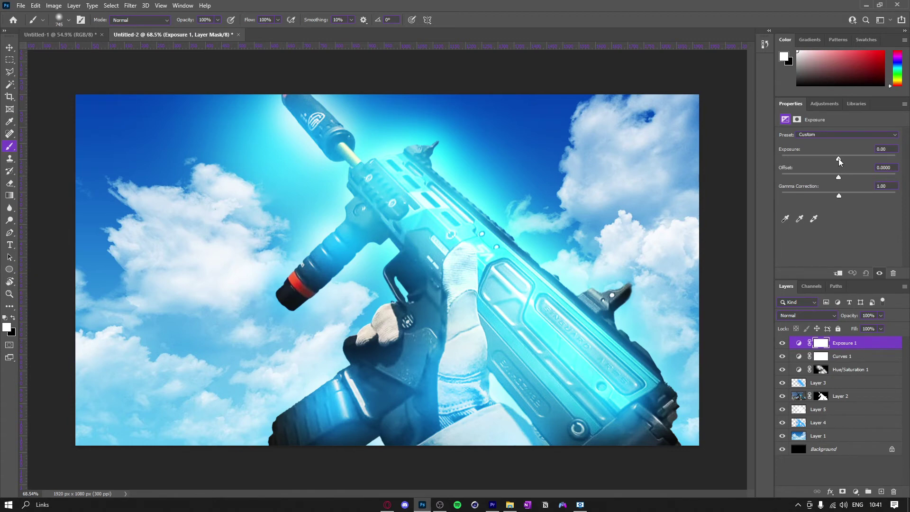
{"action": "left_click_drag", "start_coordinate": [838, 158], "coordinate": [840, 158]}
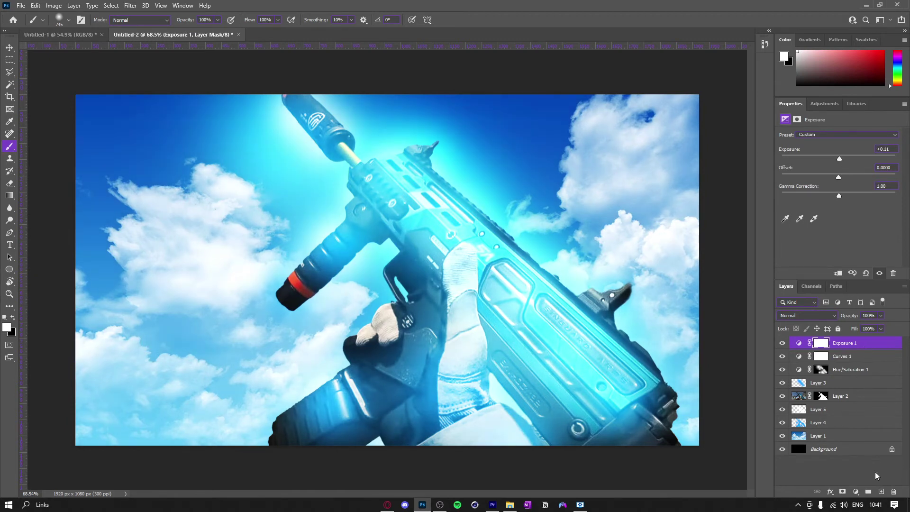
Add a Hue/Saturation adjustment layer above Exposure 1 with saturation set to +43.
{"action": "left_click", "coordinate": [856, 491]}
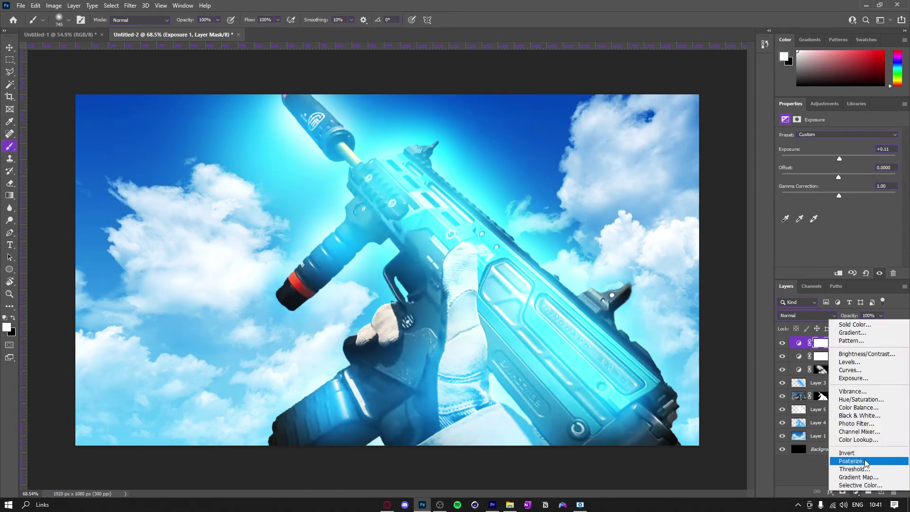
{"action": "left_click", "coordinate": [865, 400]}
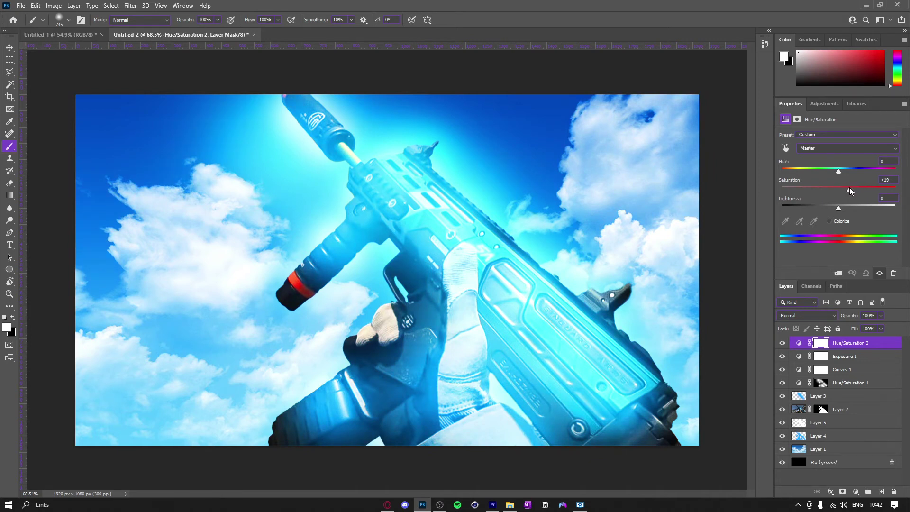
{"action": "mouse_move", "coordinate": [855, 187]}
{"action": "left_mouse_down"}
{"action": "mouse_move", "coordinate": [880, 188]}
{"action": "mouse_move", "coordinate": [843, 188]}
{"action": "mouse_move", "coordinate": [863, 184]}
{"action": "left_mouse_up"}
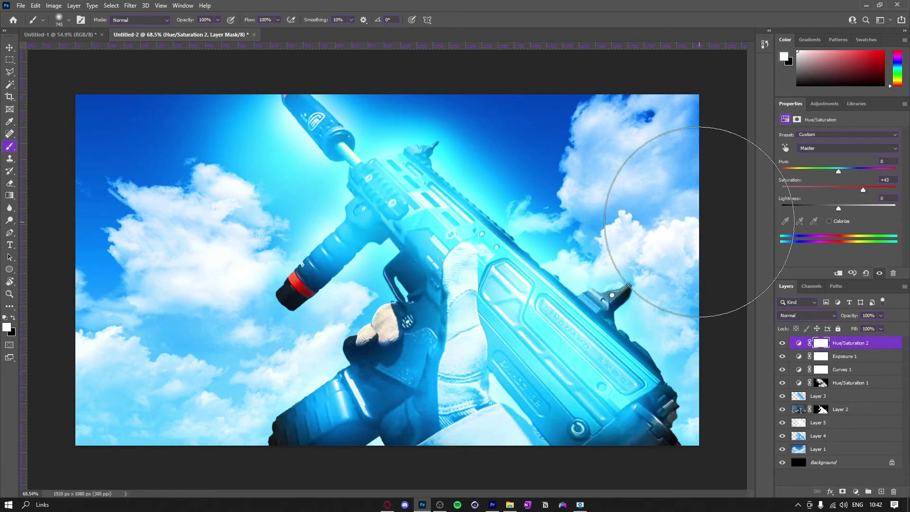
{"action": "key", "text": "ctrl+space"}
{"action": "mouse_move", "coordinate": [243, 219]}
{"action": "left_mouse_down"}
{"action": "mouse_move", "coordinate": [268, 219]}
{"action": "mouse_move", "coordinate": [259, 221]}
{"action": "left_mouse_up"}
{"action": "scroll", "coordinate": [259, 221], "scroll_direction": "down", "scroll_amount": 3}
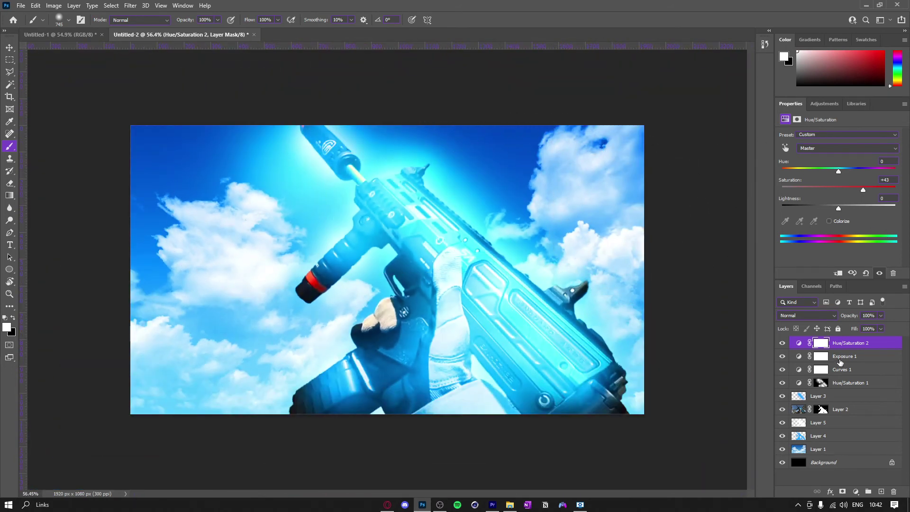
Add a Vibrance adjustment layer on top with vibrance set to -100, and fill its mask with black.
{"action": "left_click", "coordinate": [856, 492]}
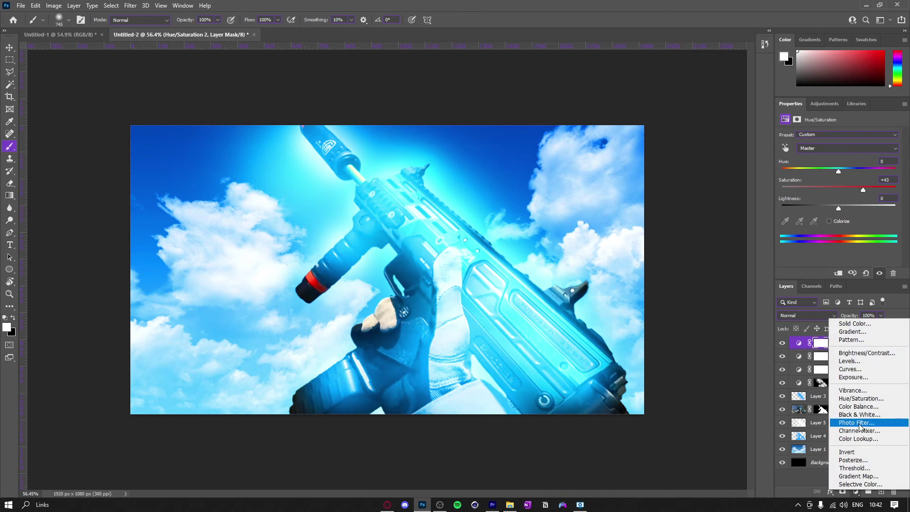
{"action": "left_click", "coordinate": [865, 393]}
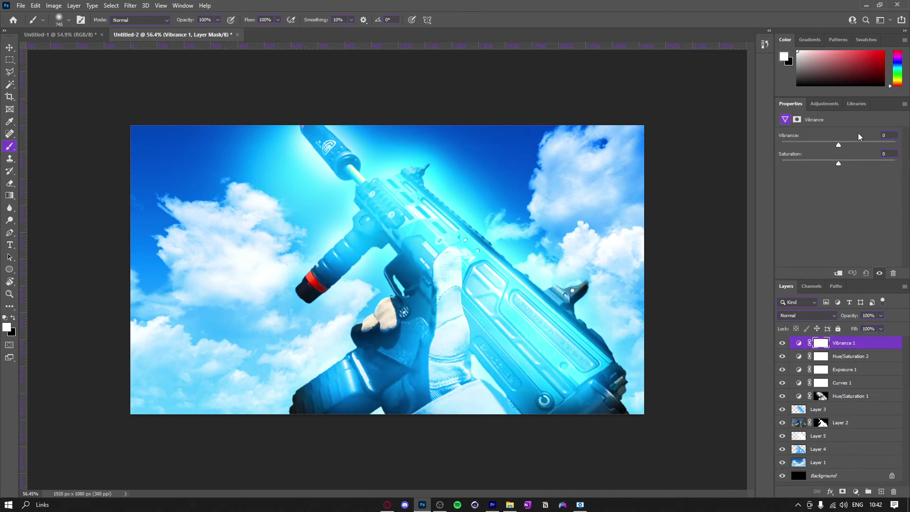
{"action": "left_click_drag", "start_coordinate": [838, 144], "coordinate": [718, 139]}
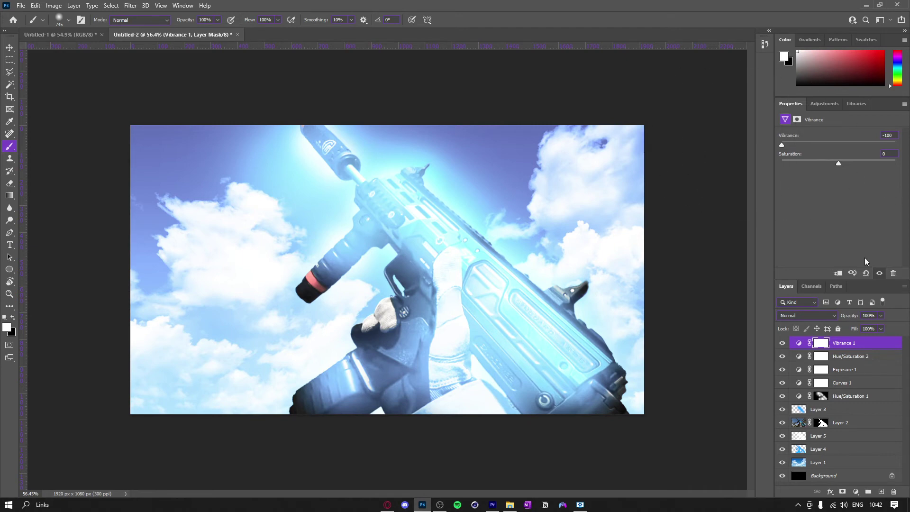
{"action": "key", "text": "x"}
{"action": "key", "text": "alt+BackSpace"}
Paint white on the Vibrance mask over the foregrip's red band and the yellow barrel with a soft 99 px brush.
{"action": "mouse_move", "coordinate": [321, 267]}
{"action": "left_mouse_down"}
{"action": "mouse_move", "coordinate": [362, 264]}
{"action": "mouse_move", "coordinate": [144, 275]}
{"action": "left_mouse_up"}
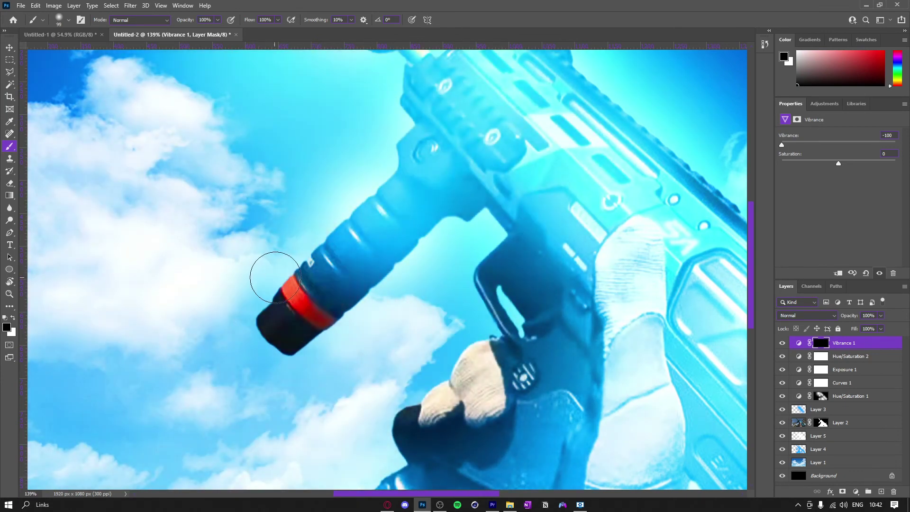
{"action": "key", "text": "x"}
{"action": "mouse_move", "coordinate": [287, 283]}
{"action": "left_mouse_down"}
{"action": "mouse_move", "coordinate": [280, 274]}
{"action": "mouse_move", "coordinate": [289, 281]}
{"action": "left_mouse_up"}
{"action": "left_click_drag", "start_coordinate": [358, 254], "coordinate": [379, 474]}
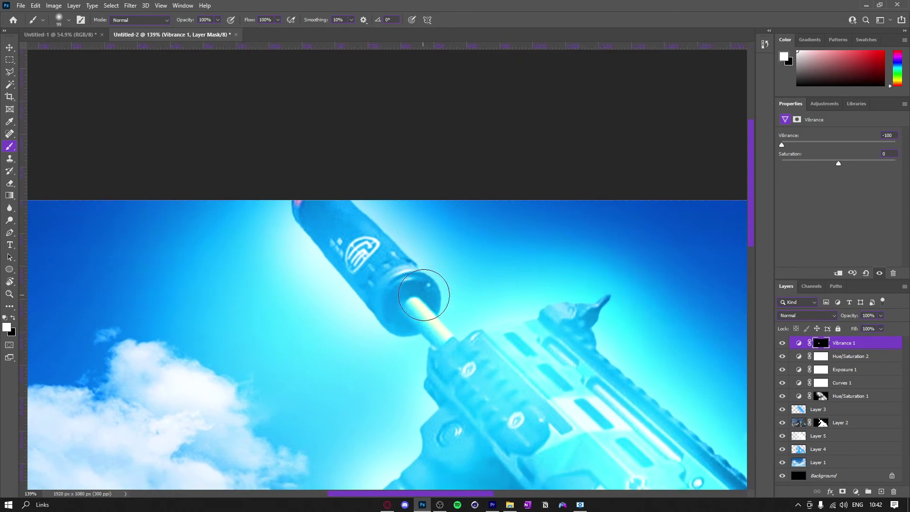
{"action": "left_click_drag", "start_coordinate": [428, 322], "coordinate": [423, 310]}
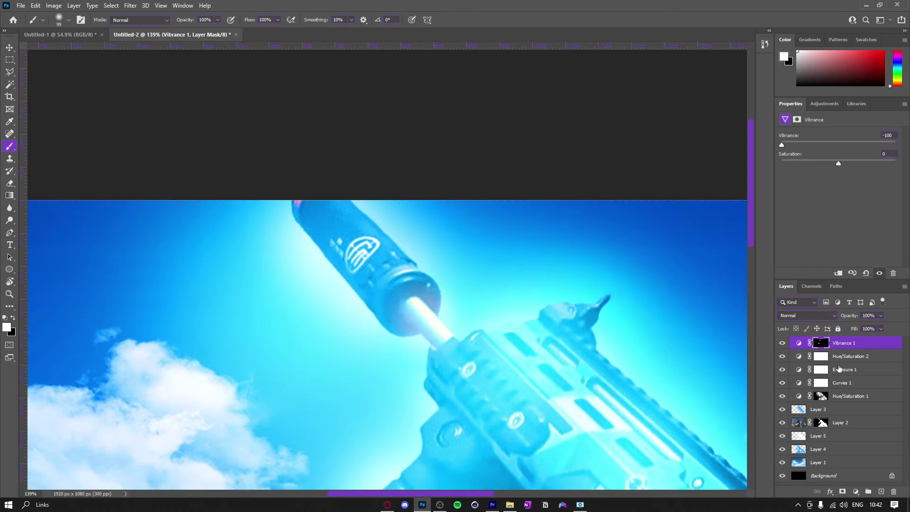
Move the Vibrance 1 layer down to directly above Layer 2, and select the topmost Hue/Saturation 2 layer.
{"action": "left_click_drag", "start_coordinate": [859, 343], "coordinate": [867, 415]}
{"action": "mouse_move", "coordinate": [631, 282]}
{"action": "left_mouse_down"}
{"action": "mouse_move", "coordinate": [418, 282]}
{"action": "mouse_move", "coordinate": [514, 274]}
{"action": "mouse_move", "coordinate": [491, 268]}
{"action": "left_mouse_up"}
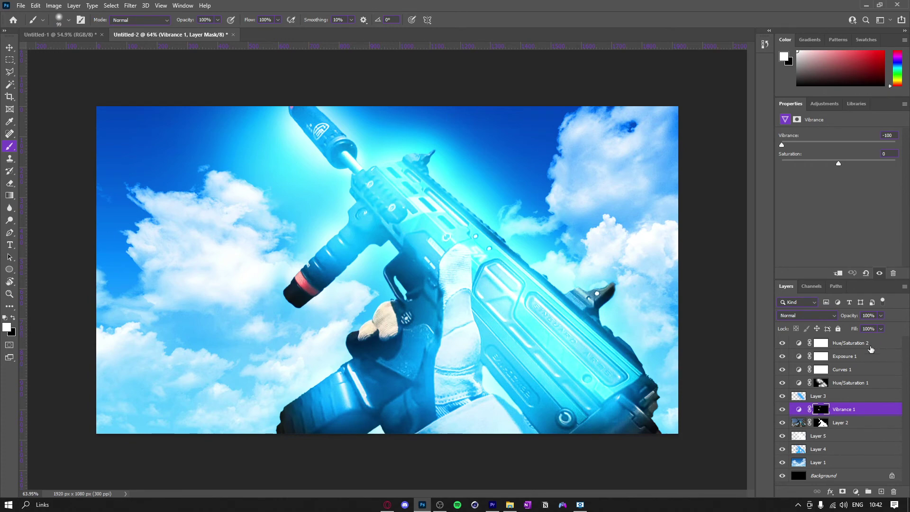
{"action": "left_click", "coordinate": [850, 343]}
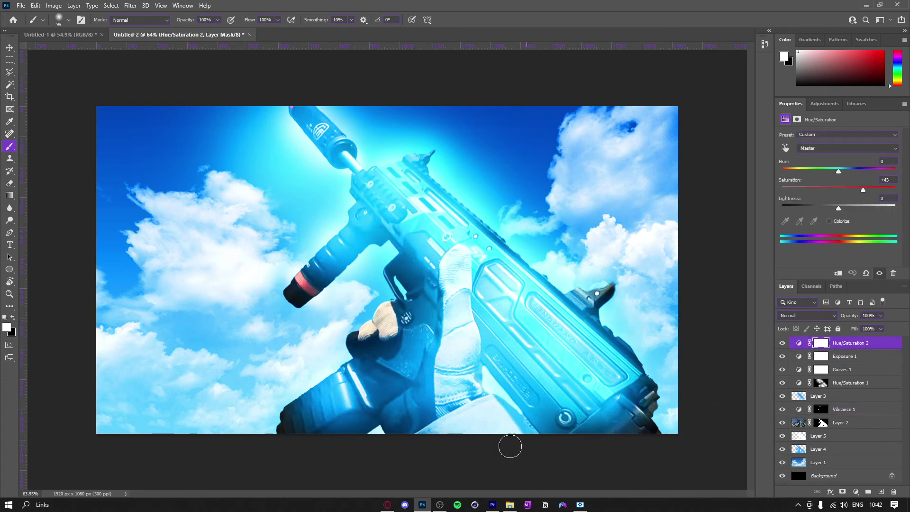
Switch to the Opera browser and search Google Images for "speedlines png".
{"action": "left_click", "coordinate": [387, 505]}
{"action": "left_click", "coordinate": [84, 54]}
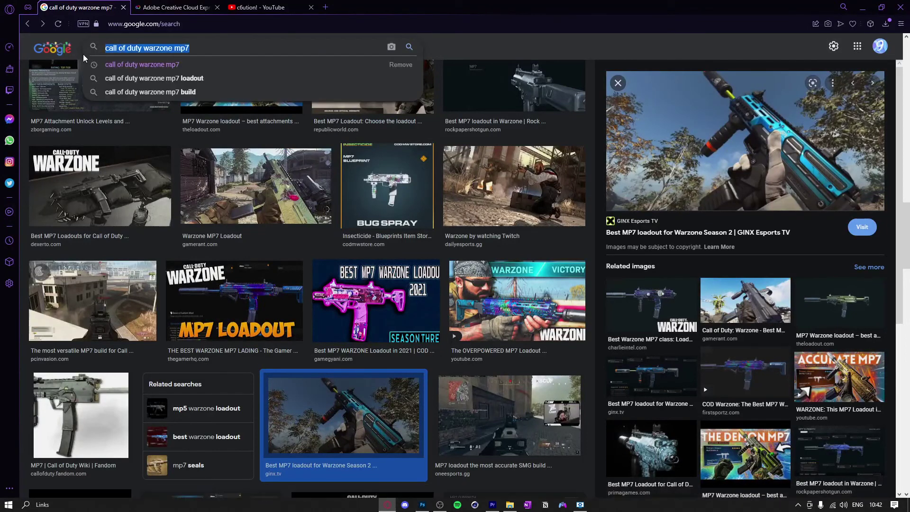
{"action": "type", "text": "speed"}
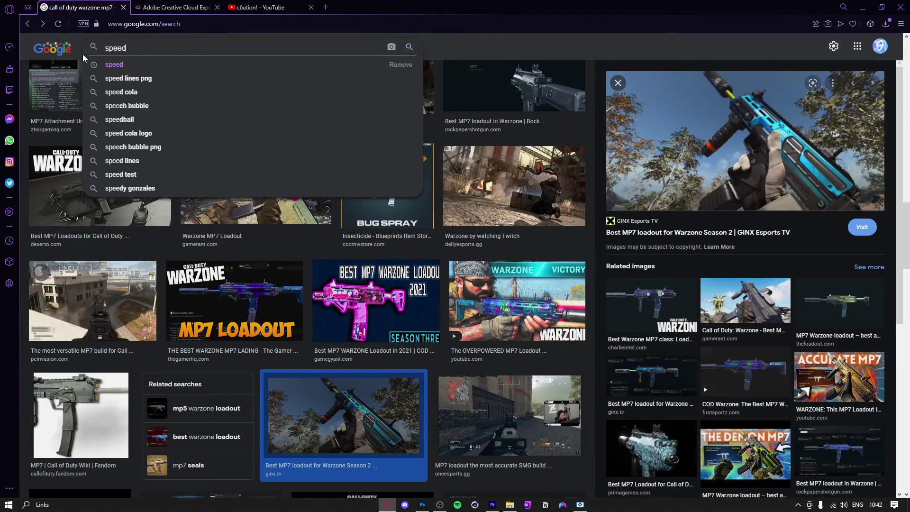
{"action": "type", "text": "lines"}
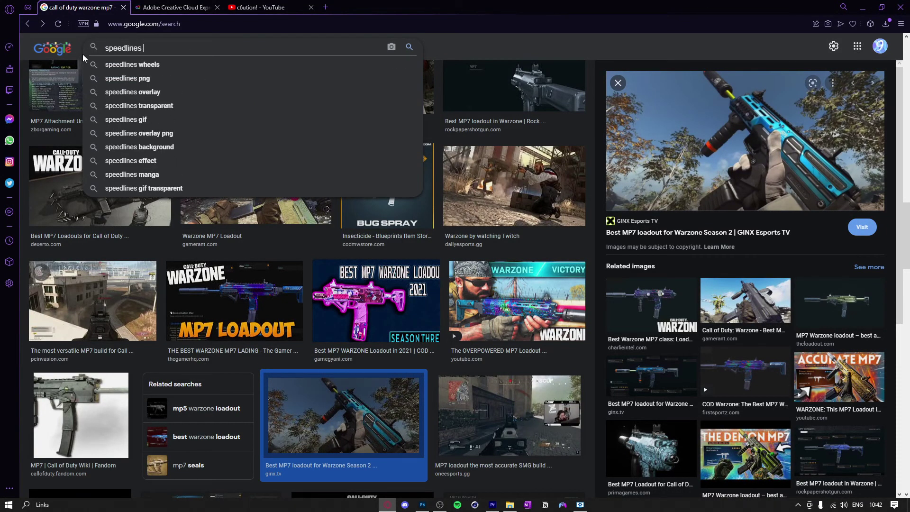
{"action": "key", "text": "Down"}
{"action": "key", "text": "Down"}
{"action": "key", "text": "Return"}
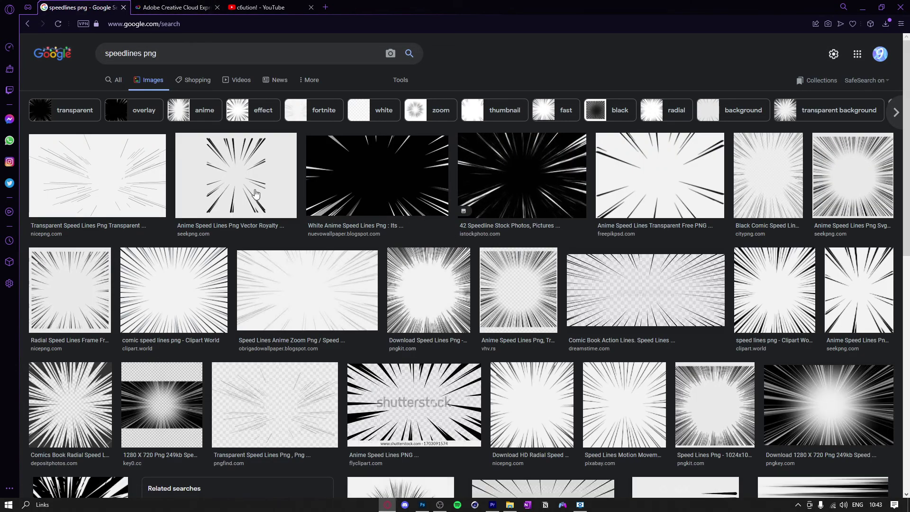
Open the 1280 × 720 White Anime Speed Lines result on a black background and copy its image.
{"action": "left_click", "coordinate": [406, 203]}
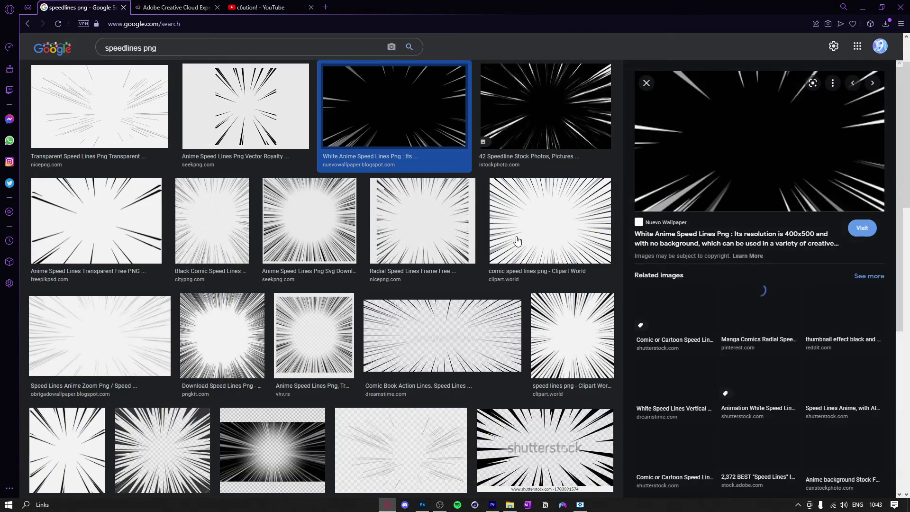
{"action": "right_click", "coordinate": [738, 168]}
{"action": "left_click", "coordinate": [786, 272]}
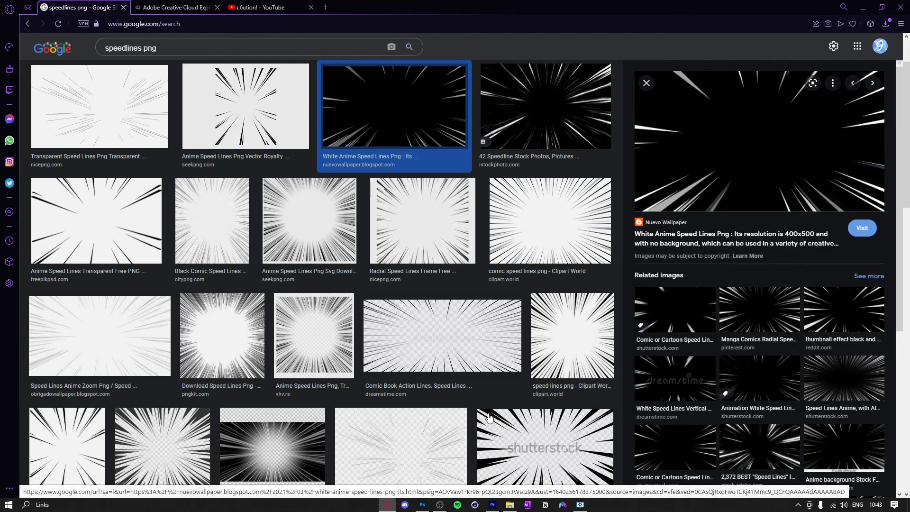
Return to Photoshop, paste the speed lines as a top layer, scale them to 155.70%, and position them to cover the whole canvas.
{"action": "left_click", "coordinate": [423, 504]}
{"action": "key", "text": "ctrl+v"}
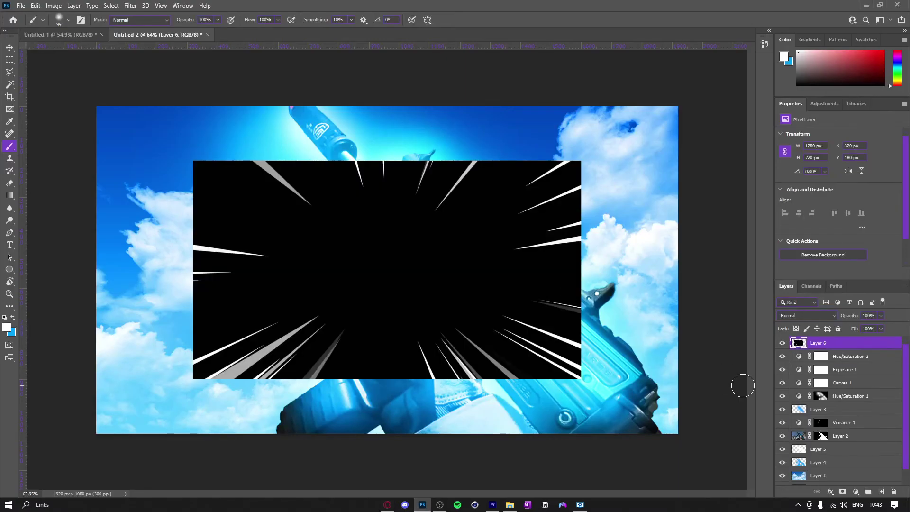
{"action": "key", "text": "ctrl+t"}
{"action": "left_click_drag", "start_coordinate": [582, 269], "coordinate": [796, 270]}
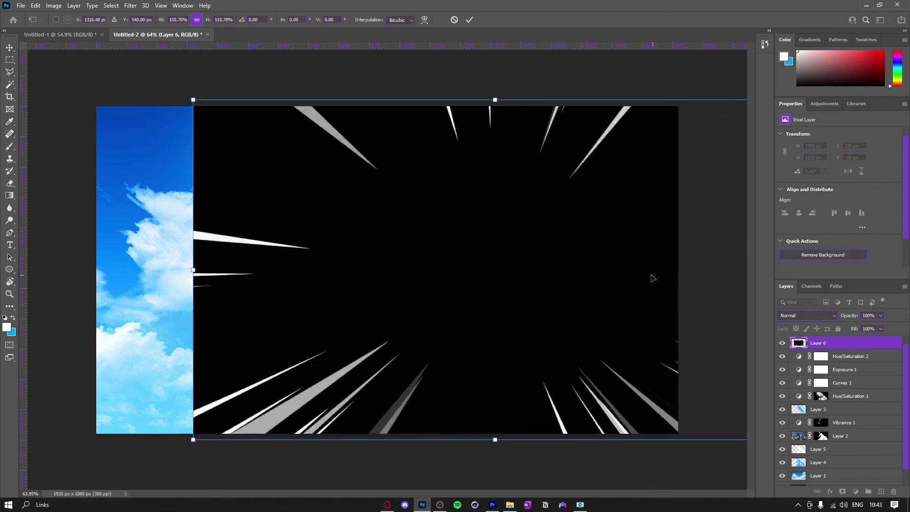
{"action": "left_click_drag", "start_coordinate": [650, 274], "coordinate": [539, 275]}
{"action": "key", "text": "Return"}
Set the speed lines layer's blend mode to Screen.
{"action": "key", "text": "b"}
{"action": "left_click", "coordinate": [805, 315]}
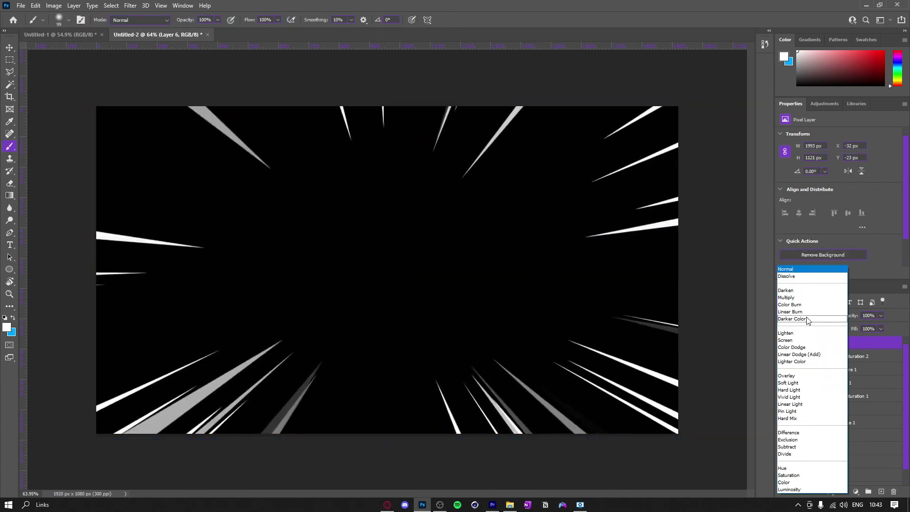
{"action": "left_click", "coordinate": [800, 340]}
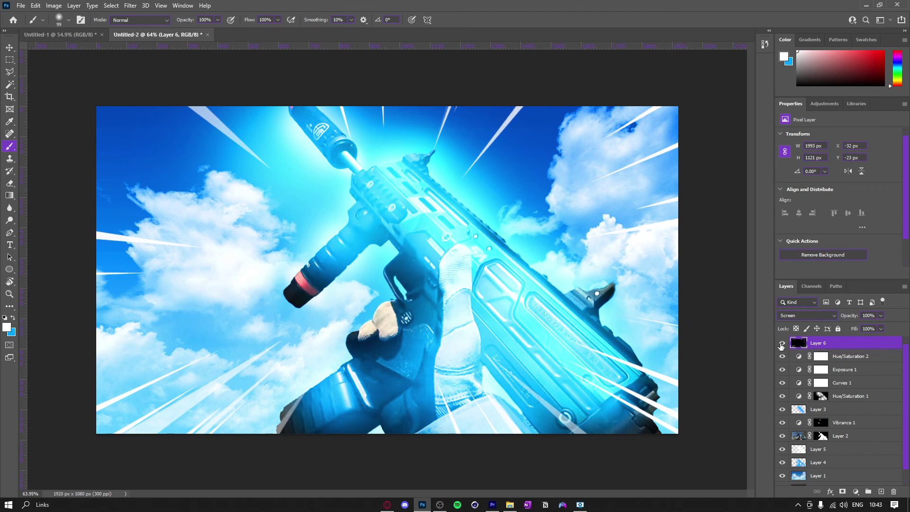
Compare the image with the speed lines hidden and shown, and move their layer between Layer 4 and Layer 1.
{"action": "left_click", "coordinate": [781, 344]}
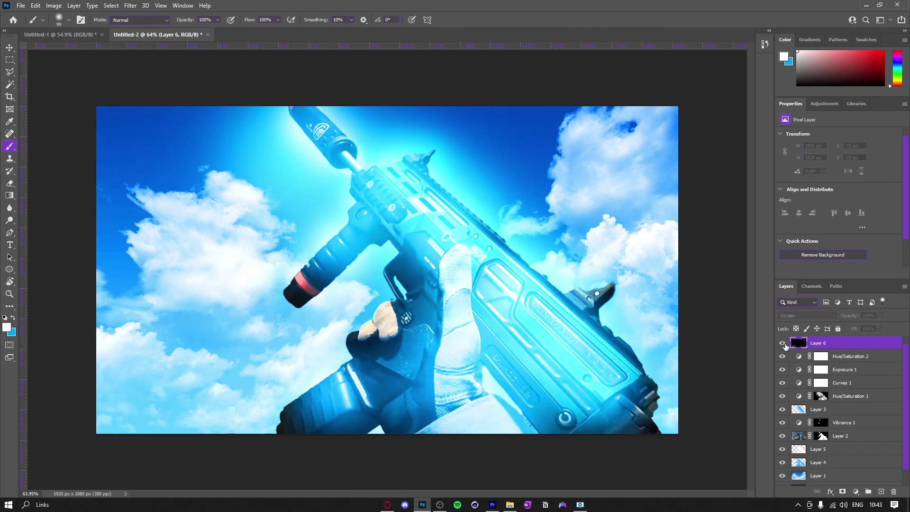
{"action": "left_click", "coordinate": [783, 344]}
{"action": "mouse_move", "coordinate": [820, 342]}
{"action": "left_mouse_down"}
{"action": "mouse_move", "coordinate": [829, 398]}
{"action": "mouse_move", "coordinate": [822, 497]}
{"action": "mouse_move", "coordinate": [818, 458]}
{"action": "left_mouse_up"}
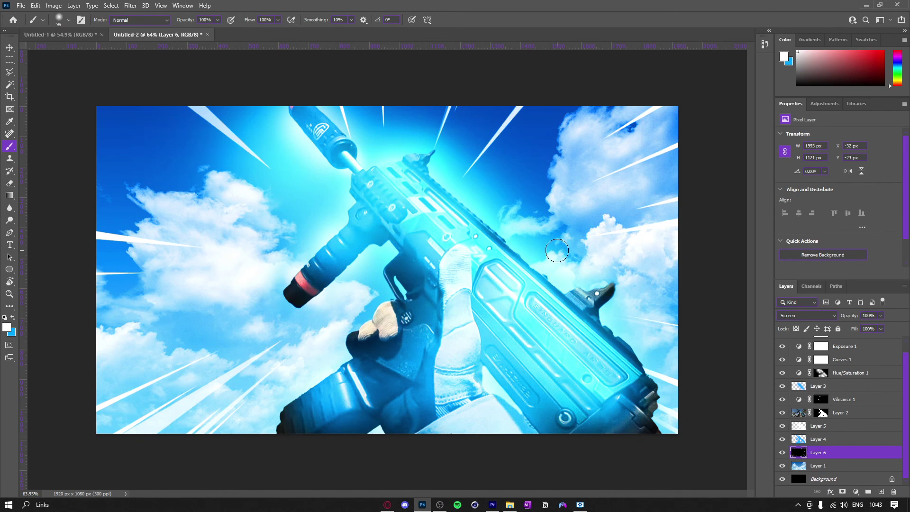